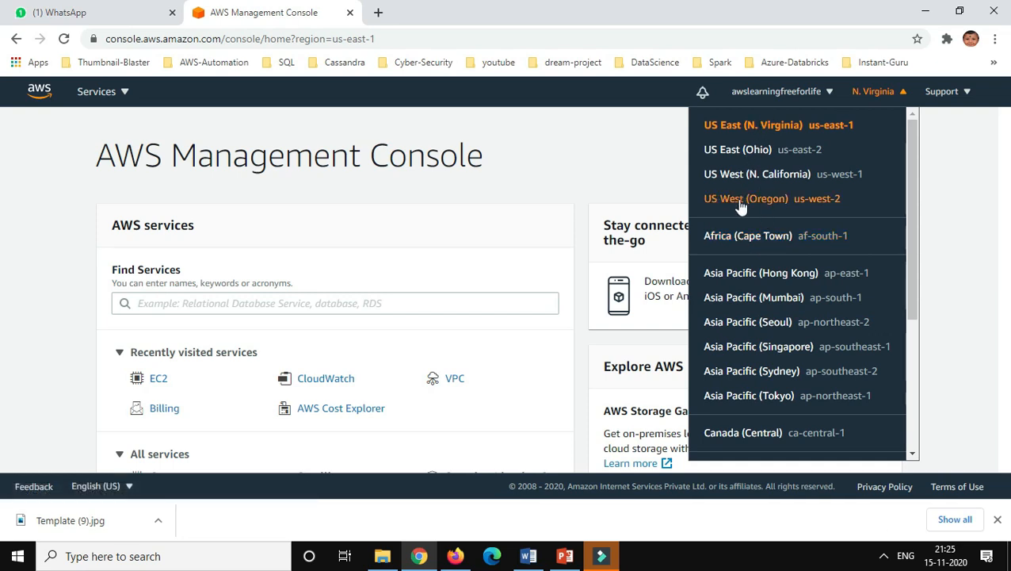
Look through the list of available AWS regions and open the EC2 service.
drag(911, 209, 890, 418)
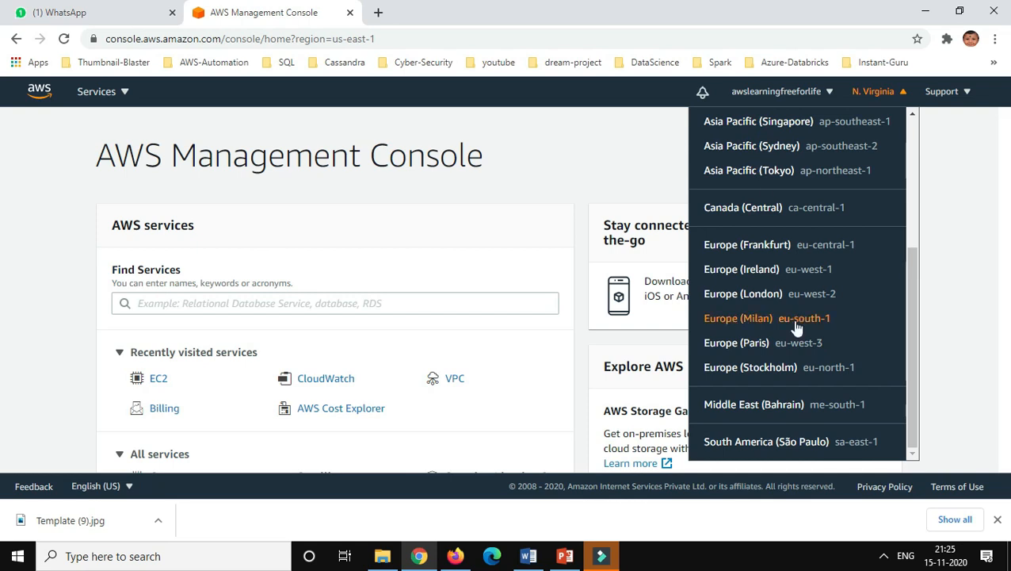
drag(907, 362, 913, 173)
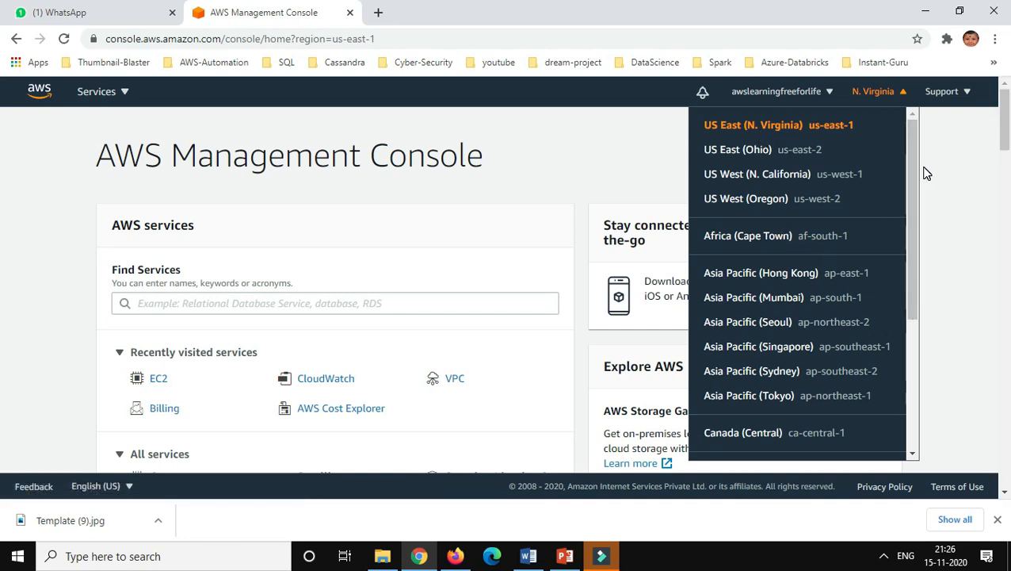
drag(911, 171, 917, 397)
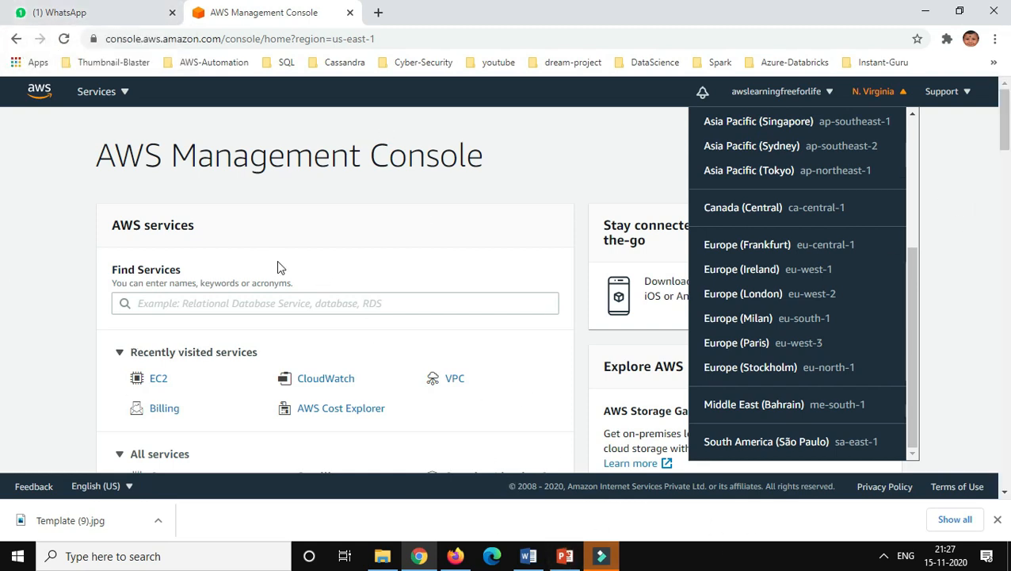
click(157, 379)
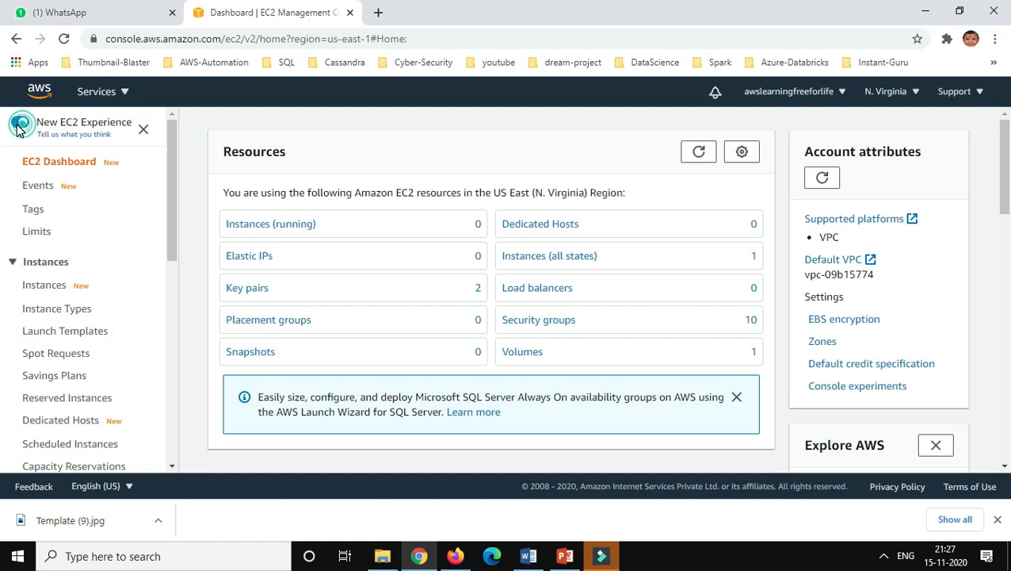
Opt out of the New EC2 Experience, submitting the feedback form with satisfaction set to No, and turn the experience back on.
click(19, 122)
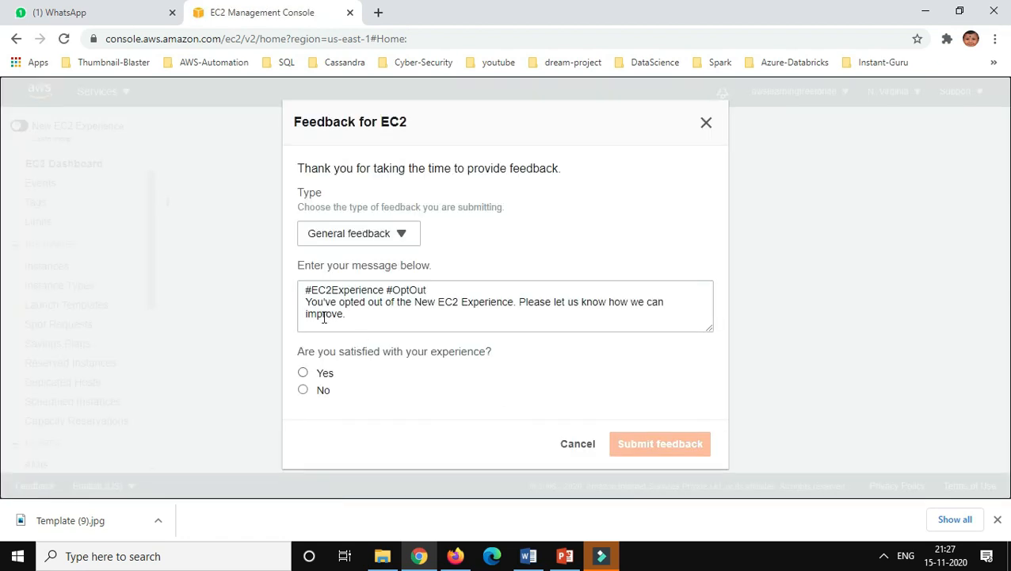
click(302, 373)
click(303, 390)
click(409, 317)
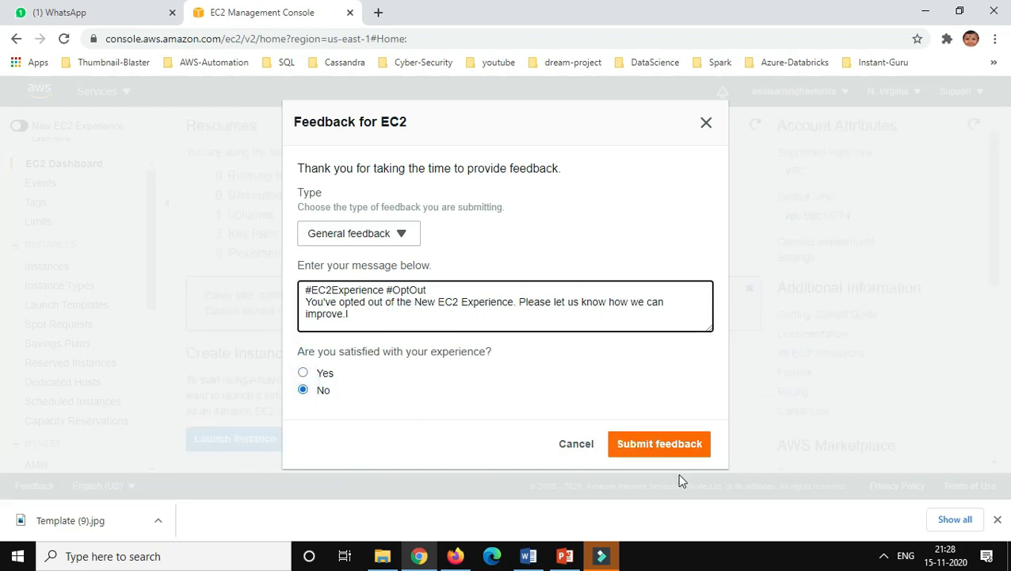
click(680, 450)
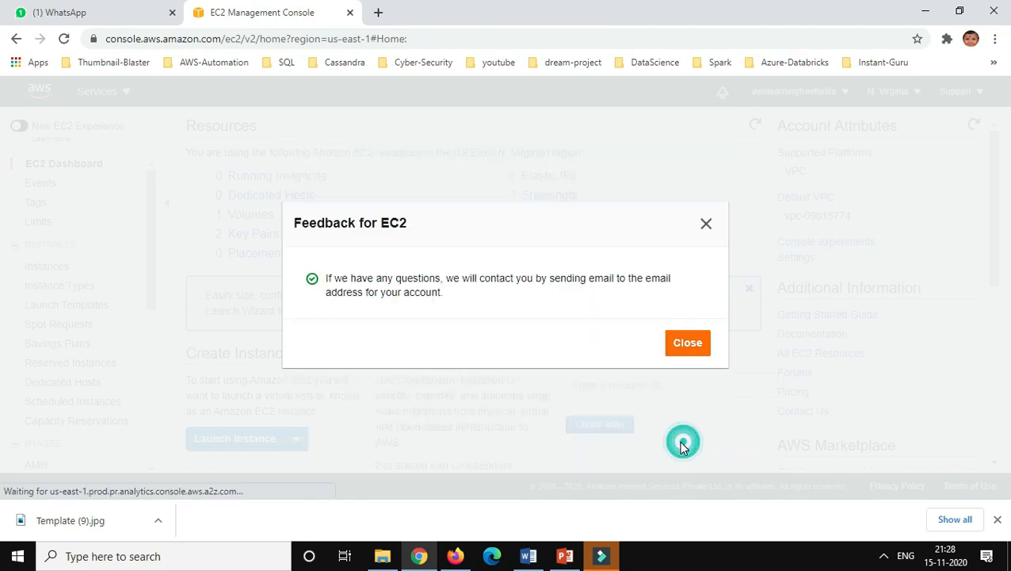
click(688, 344)
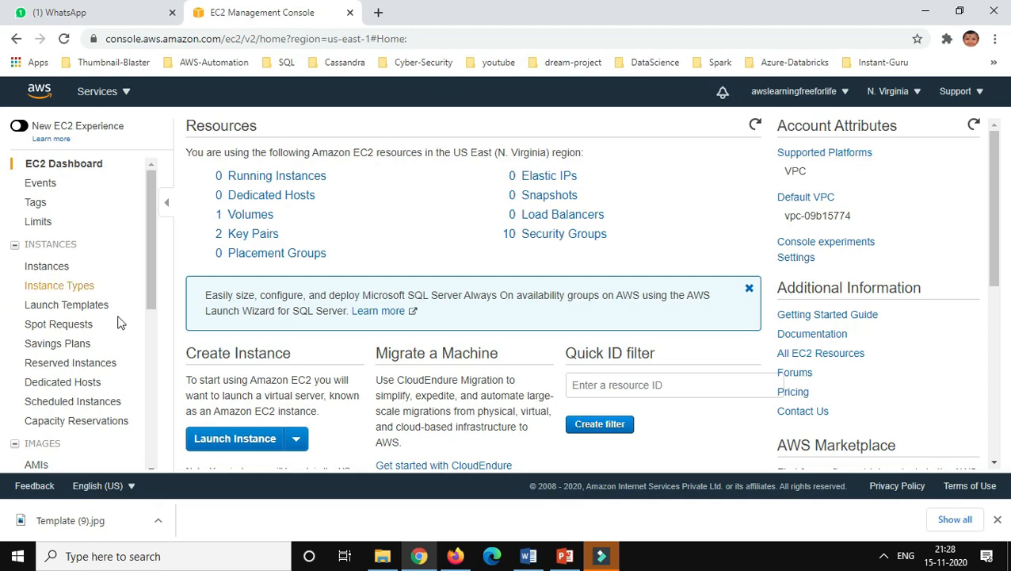
click(20, 127)
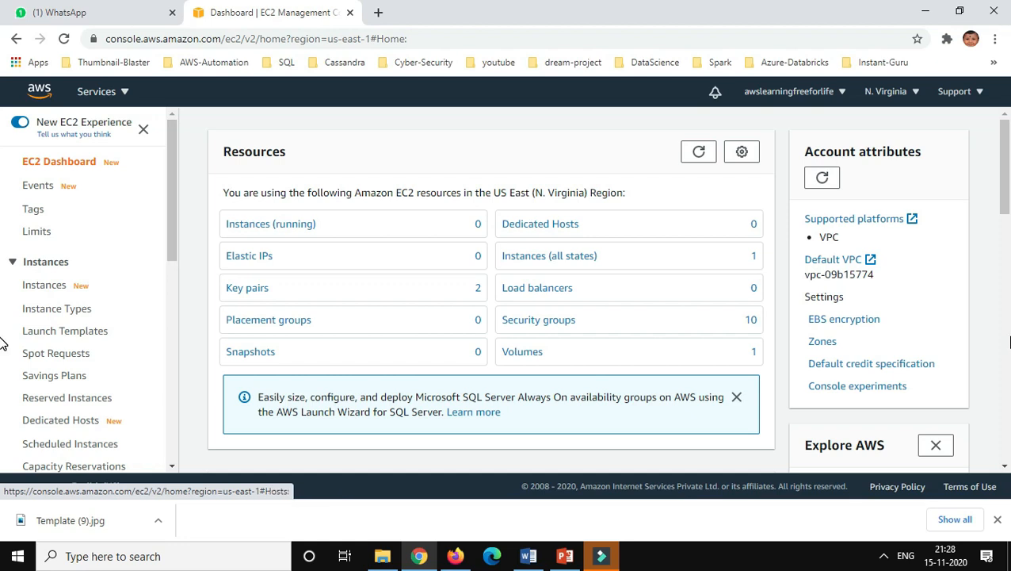
Open the running instances list from the EC2 dashboard and start the launch instance wizard.
click(67, 163)
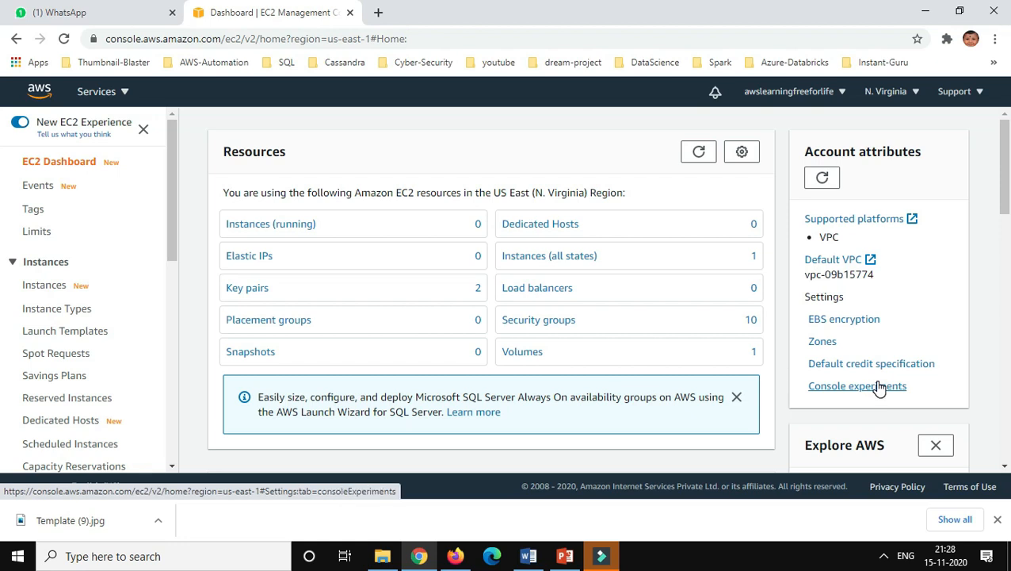
click(266, 226)
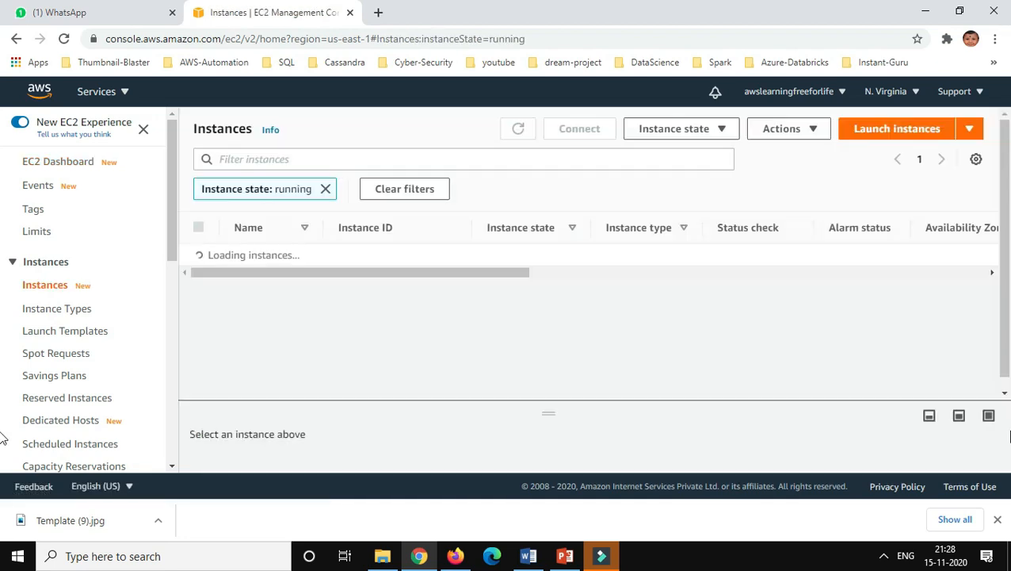
click(888, 130)
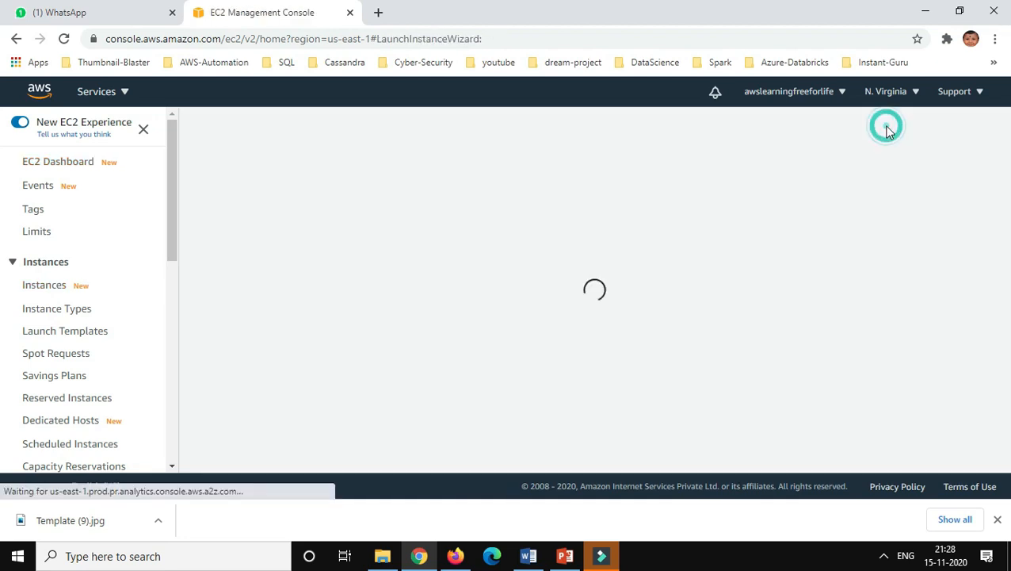
Switch to PowerPoint, view the "Elastic Computing – EC2" slide in full screen, and return to the launch wizard.
click(565, 555)
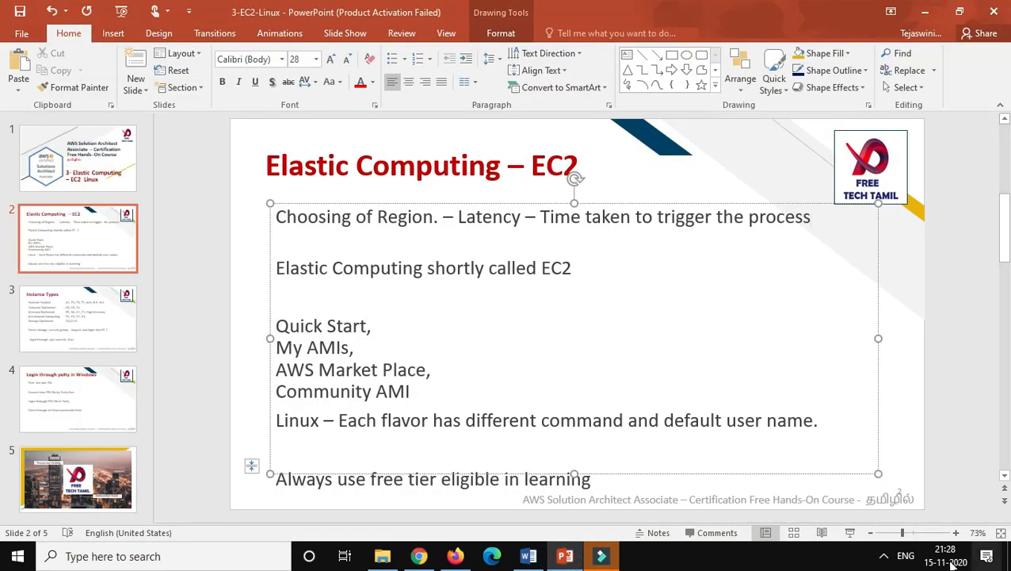
click(851, 532)
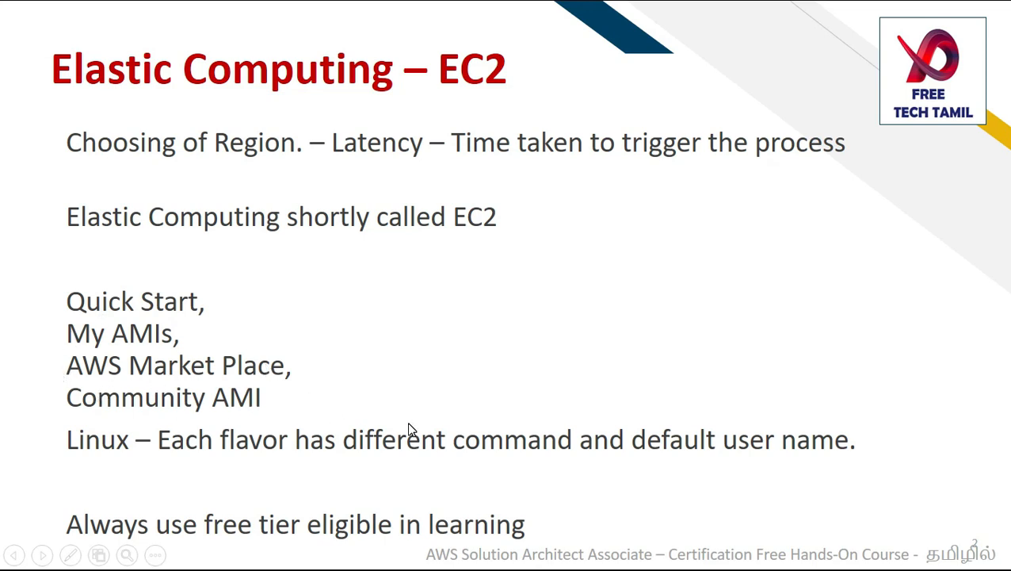
key(Escape)
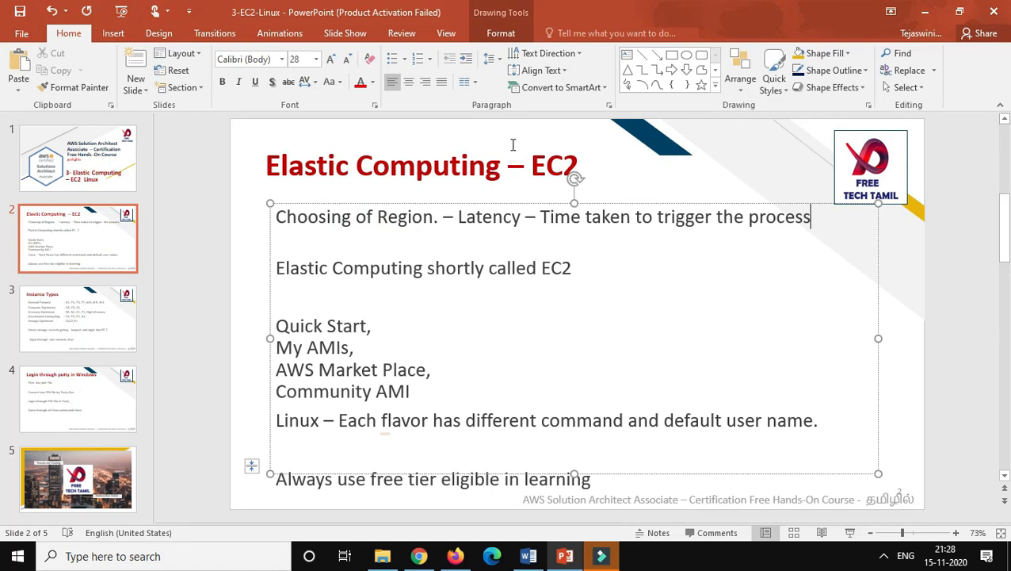
click(925, 12)
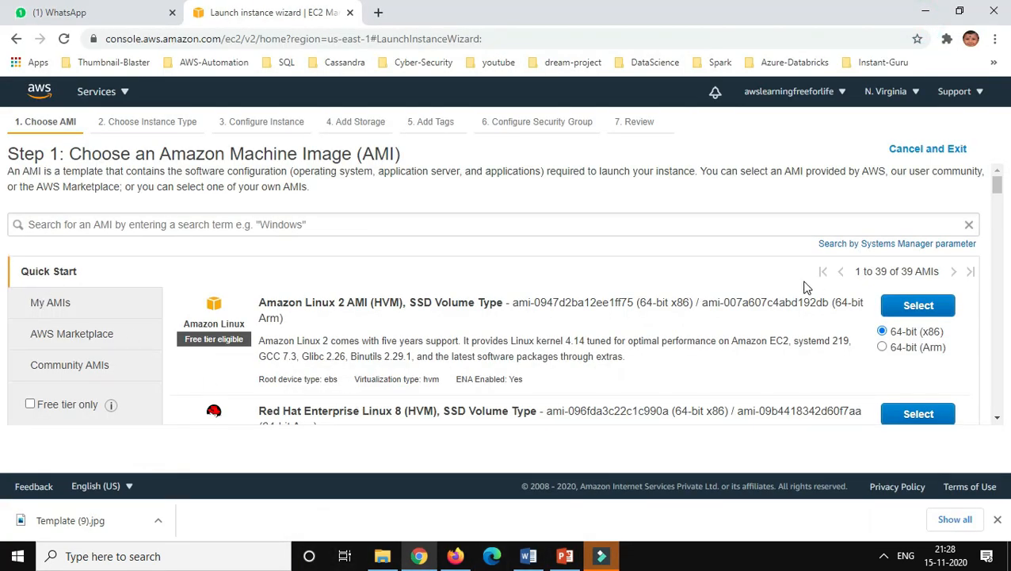
Look through the Quick Start machine images and check the My AMIs category.
scroll(731, 303, down, 15)
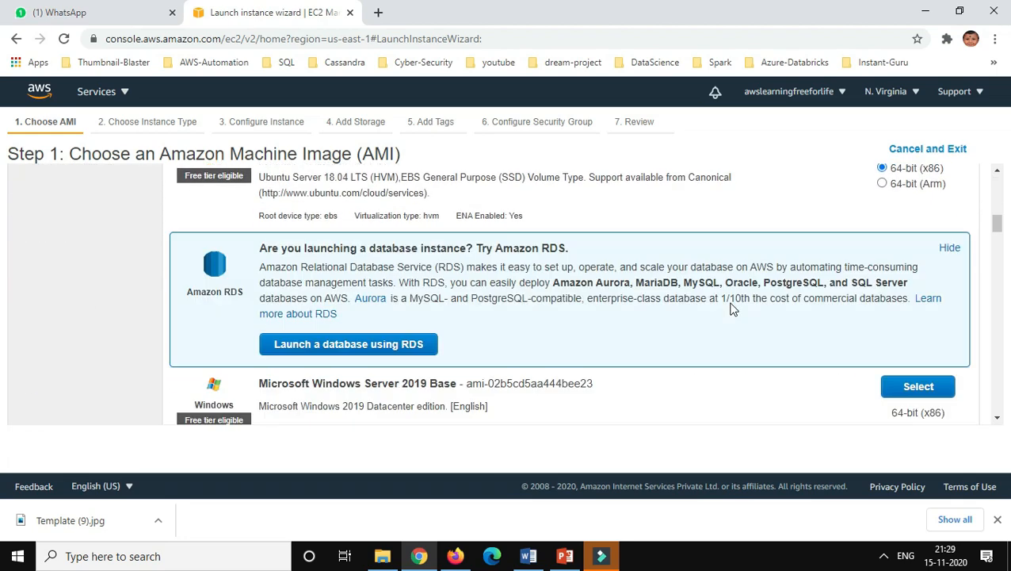
scroll(731, 308, up, 10)
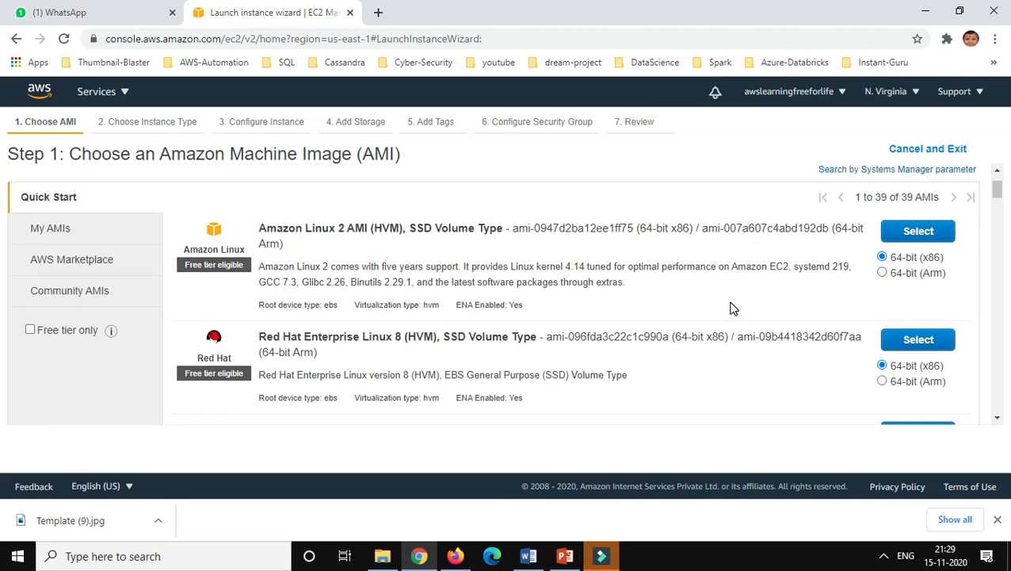
click(64, 306)
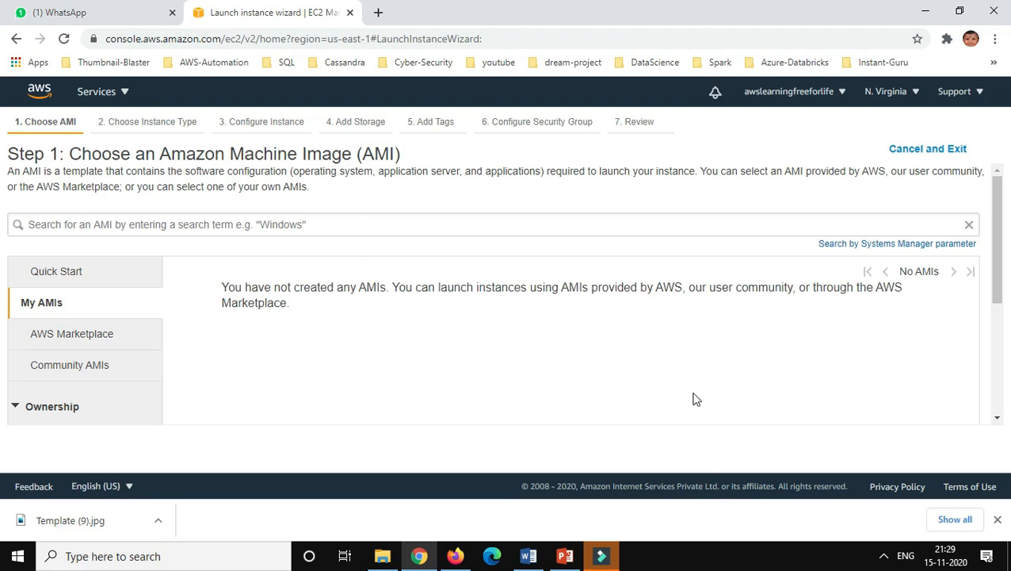
Examine the AWS Marketplace category, including its featured and popular software and their pricing.
click(94, 339)
scroll(763, 382, down, 1)
scroll(763, 381, down, 2)
scroll(71, 297, up, 2)
scroll(646, 338, down, 1)
scroll(646, 339, down, 3)
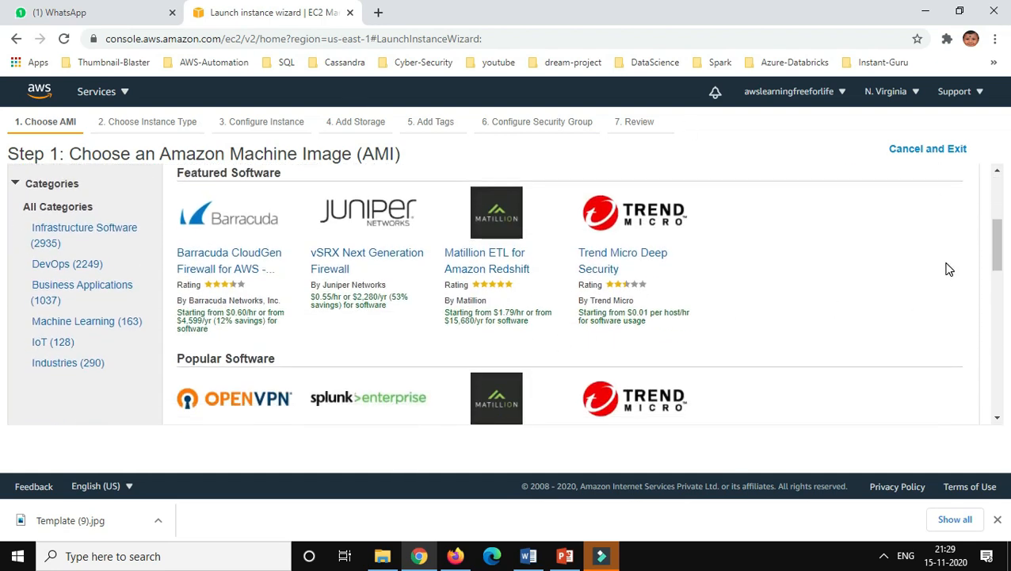
scroll(943, 277, down, 1)
scroll(942, 273, down, 1)
scroll(942, 274, up, 5)
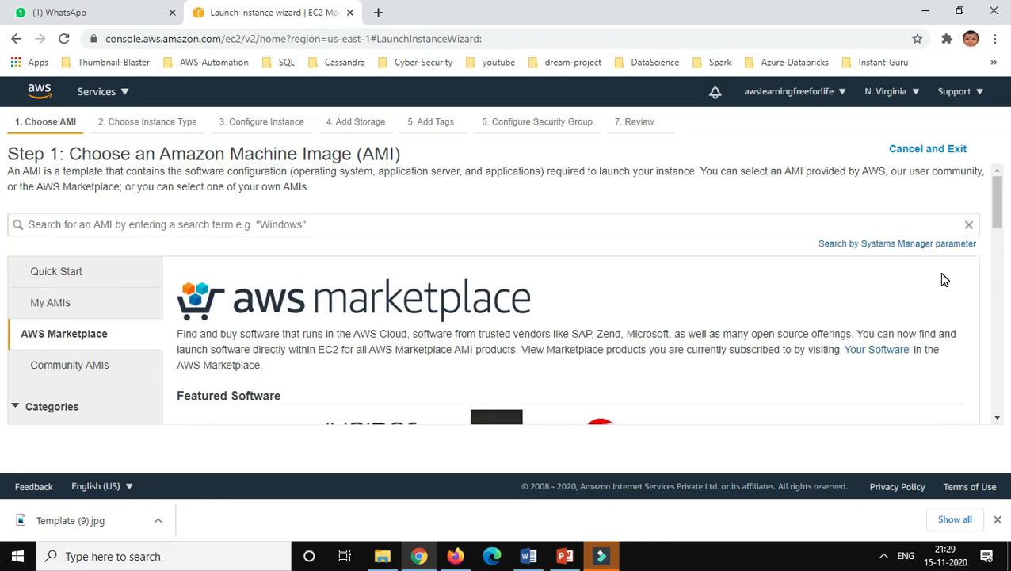
scroll(941, 274, down, 4)
scroll(943, 279, down, 1)
scroll(943, 279, up, 4)
scroll(555, 345, down, 3)
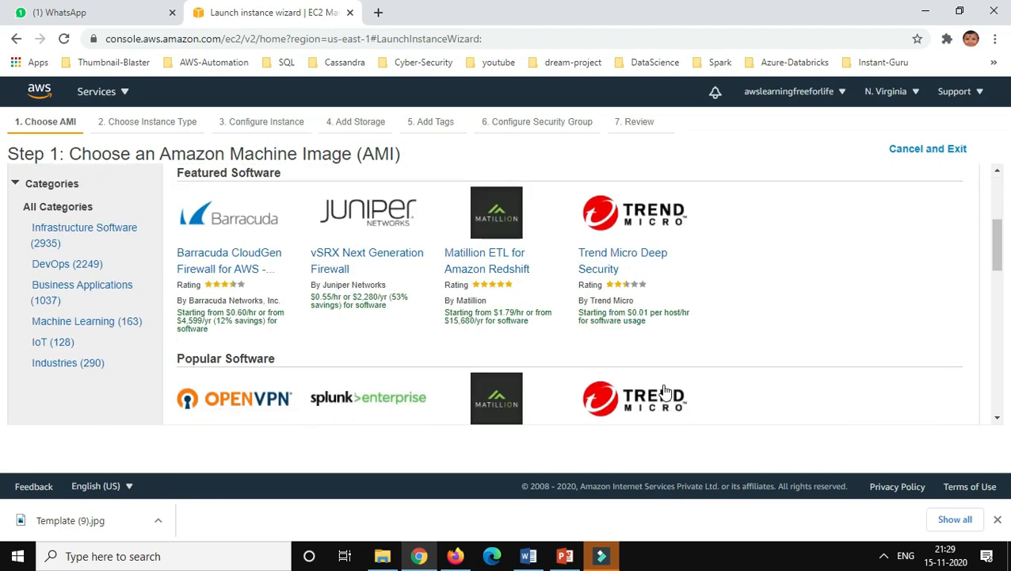
scroll(665, 387, up, 3)
scroll(389, 338, down, 4)
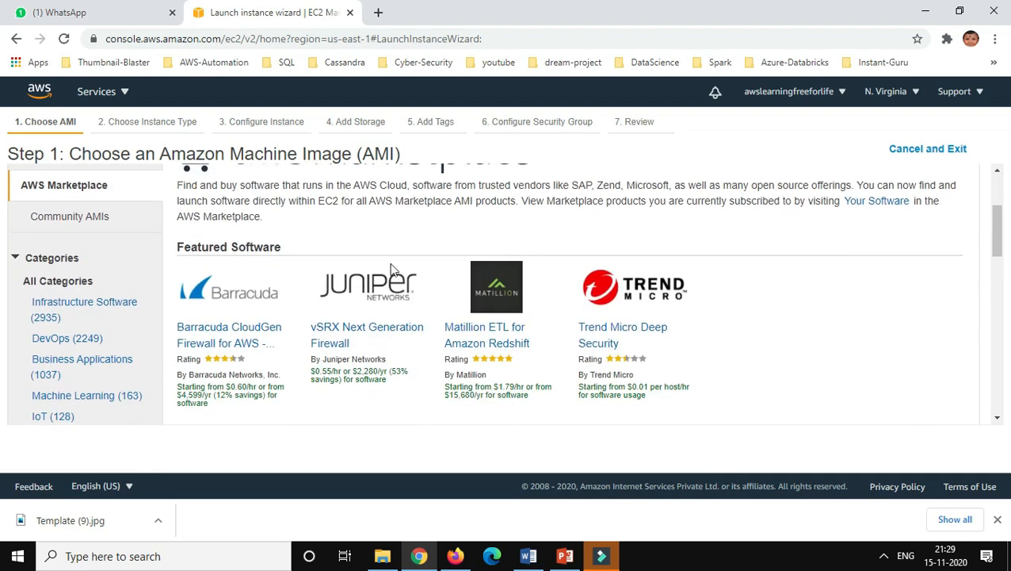
scroll(424, 277, up, 2)
scroll(424, 278, up, 2)
Search the AWS Marketplace machine images for "cloudera".
click(230, 225)
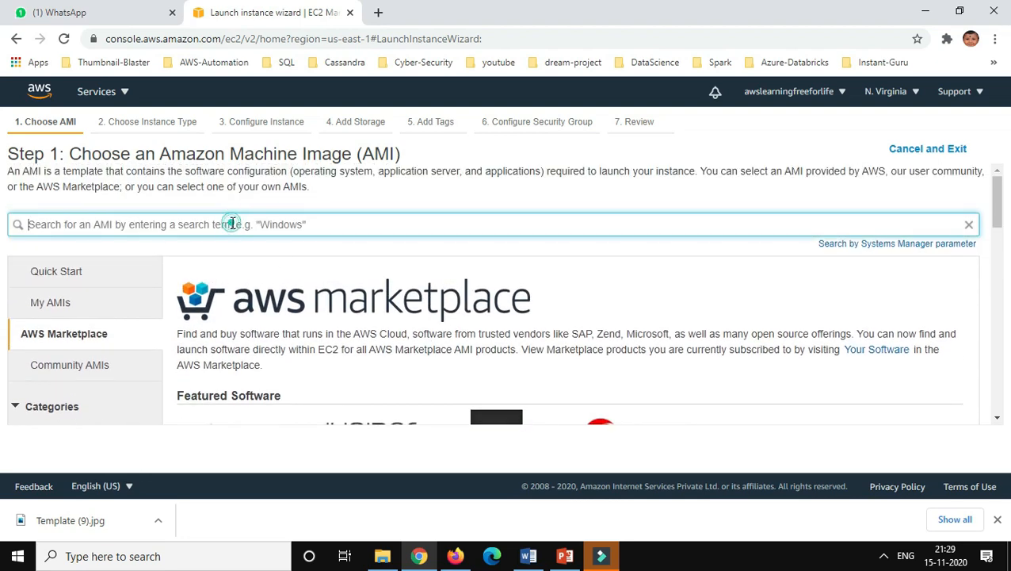
text(clouder)
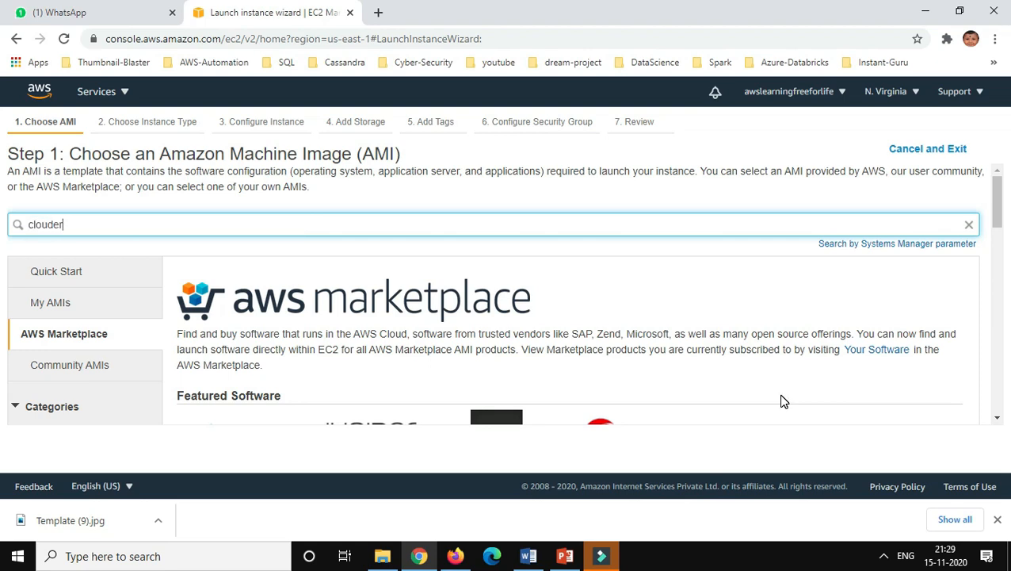
text(e)
key(BackSpace)
key(Return)
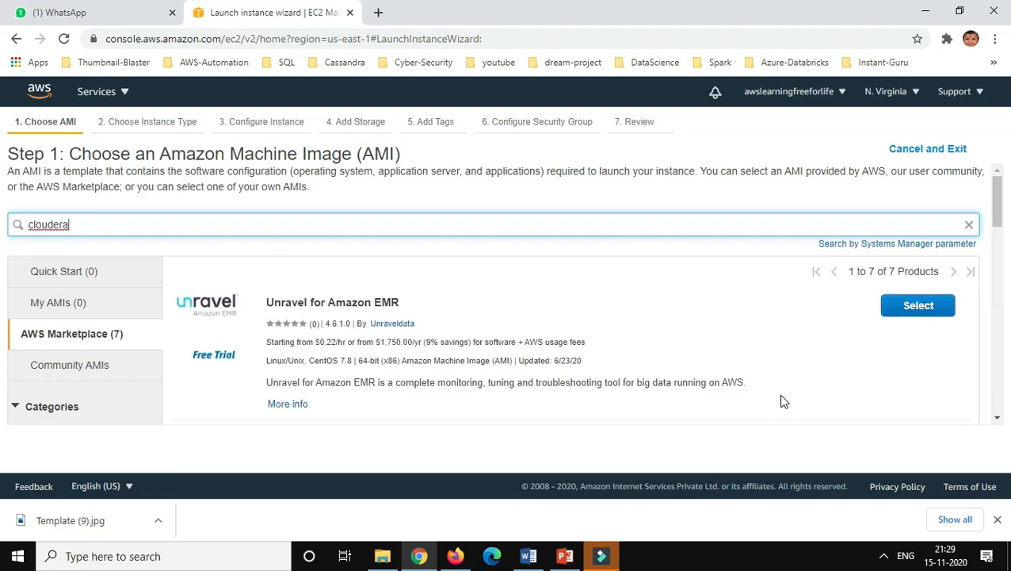
Examine the Community AMIs that match the "cloudera" search.
click(91, 367)
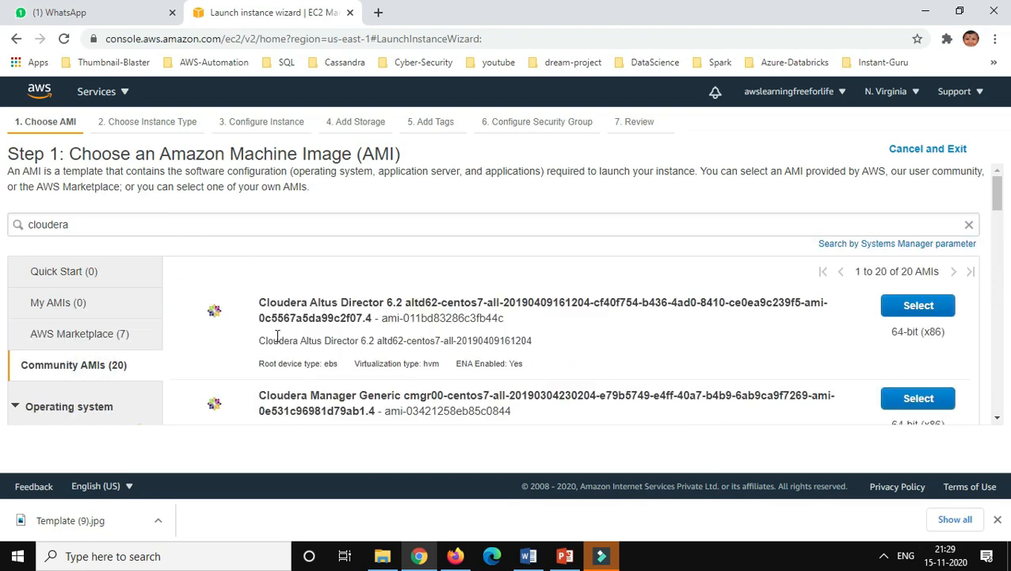
double_click(90, 223)
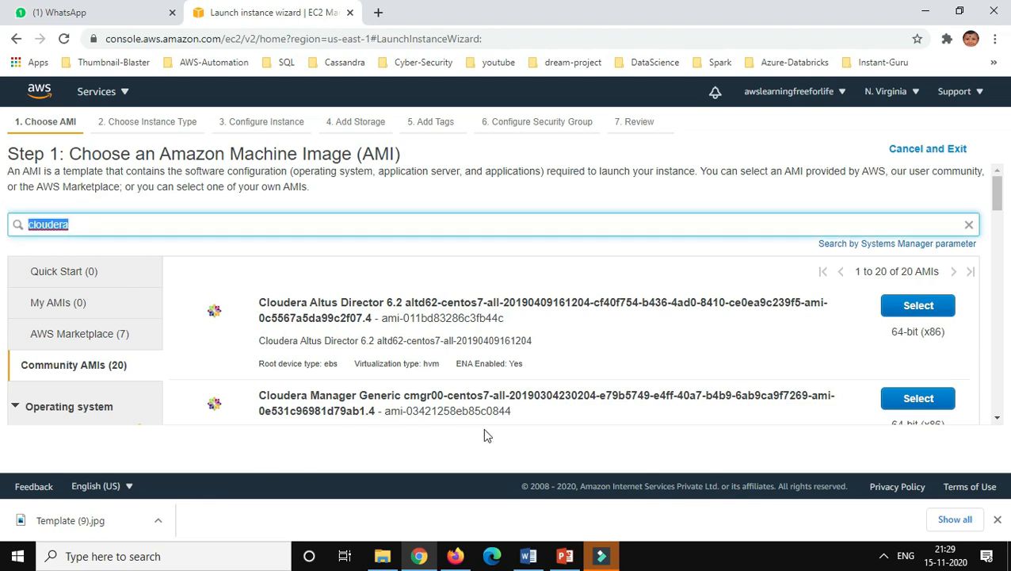
scroll(531, 388, down, 1)
scroll(531, 388, down, 3)
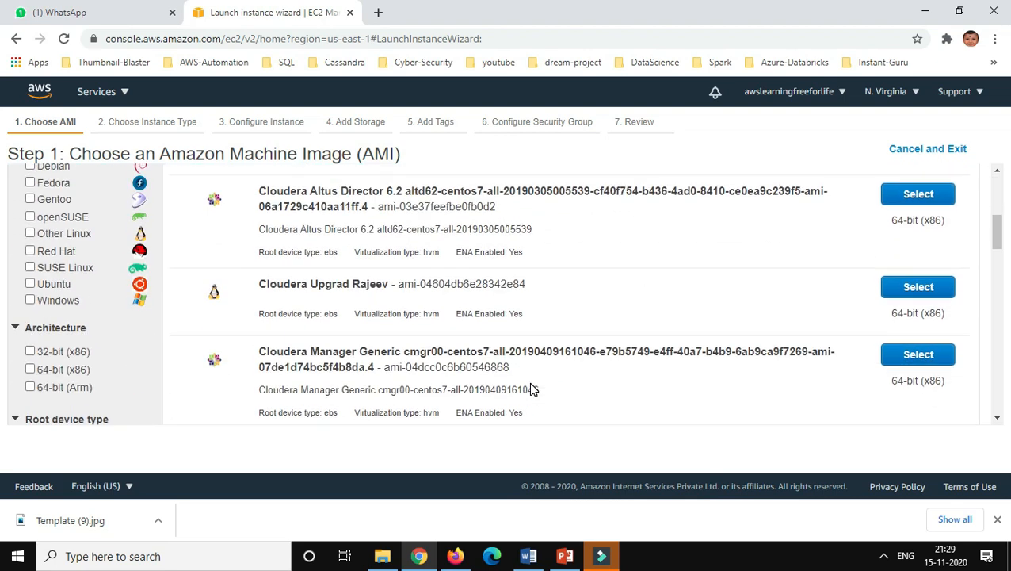
scroll(531, 389, up, 3)
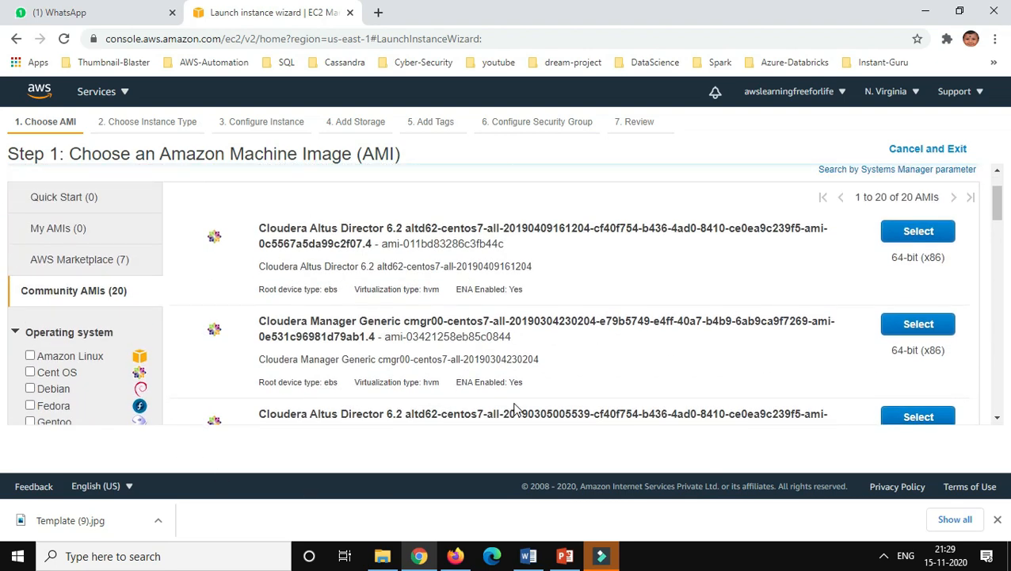
scroll(514, 408, up, 1)
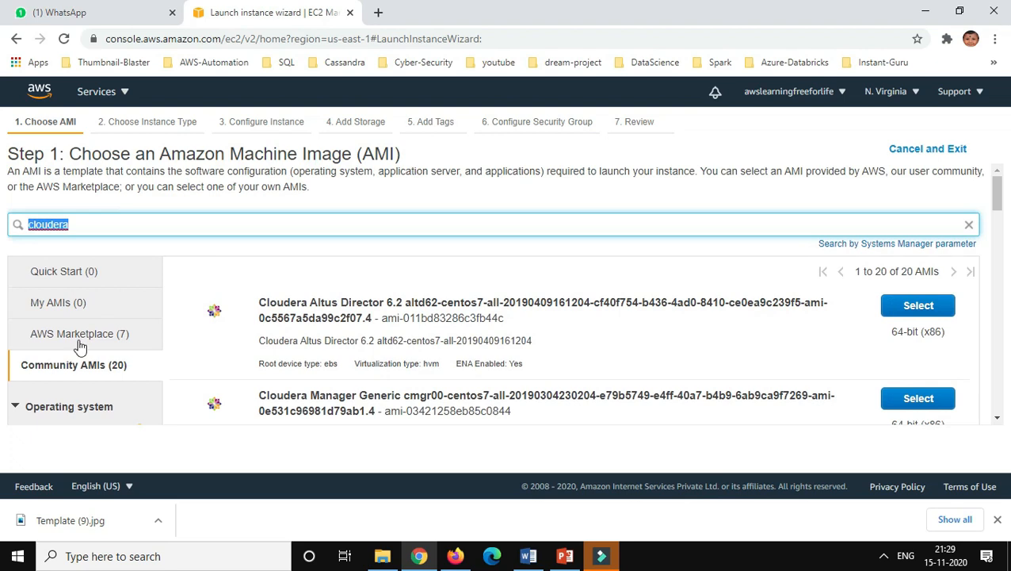
Select the 64-bit (x86) Amazon Linux 2 AMI (HVM), SSD Volume Type from the Quick Start images.
click(68, 272)
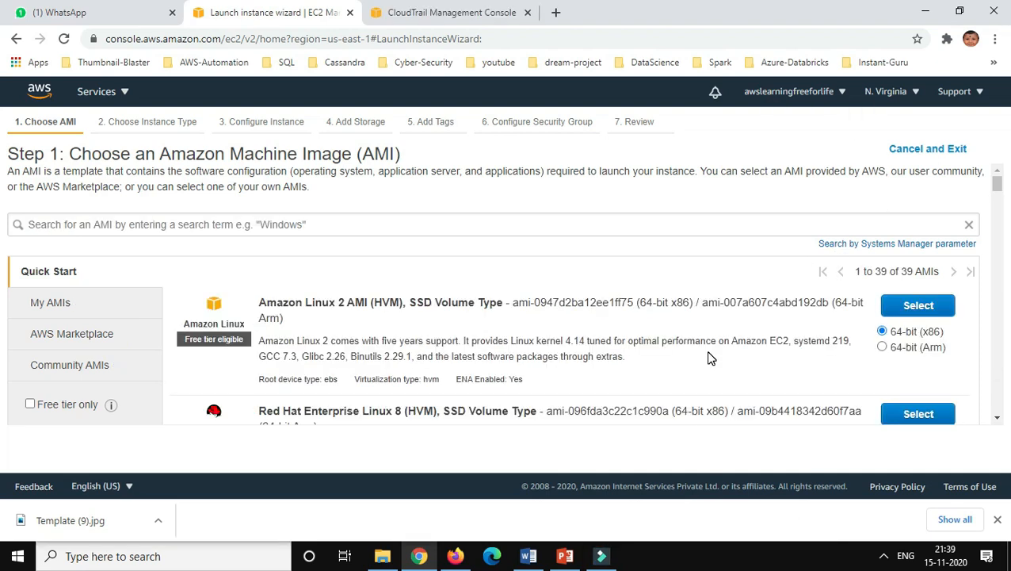
click(916, 308)
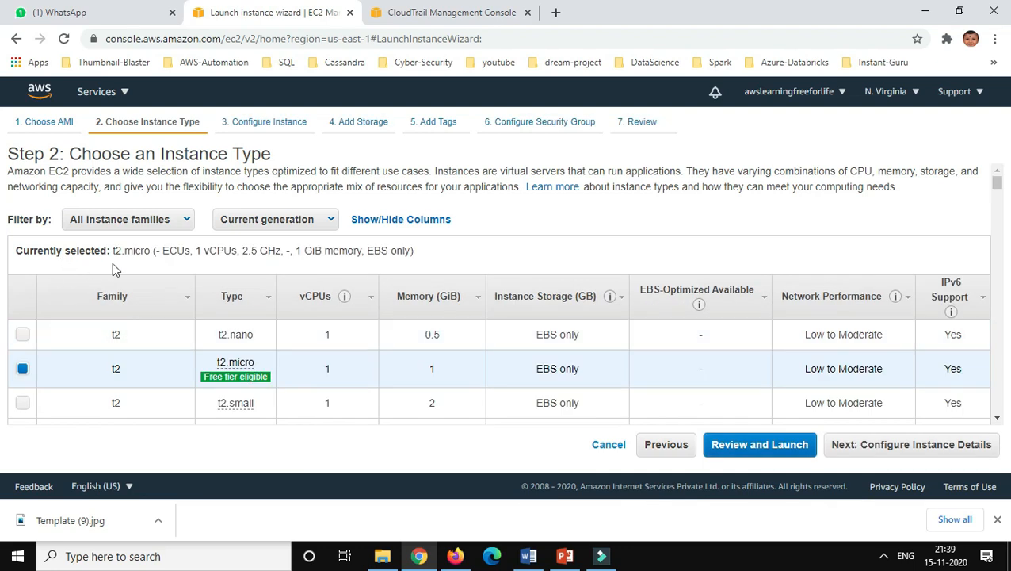
Switch to PowerPoint and open the "Instance Types" slide to review the instance families.
click(568, 557)
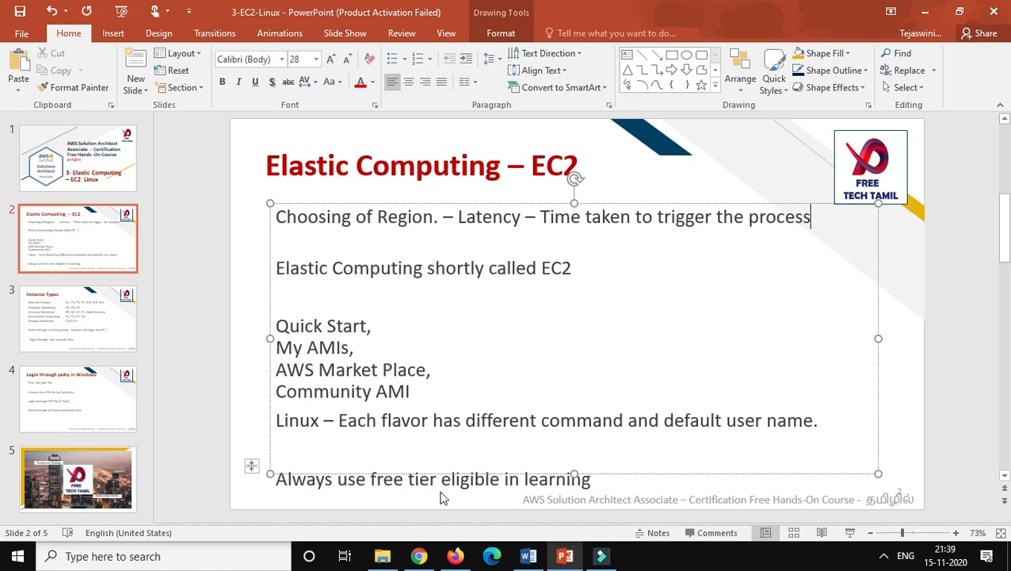
click(34, 318)
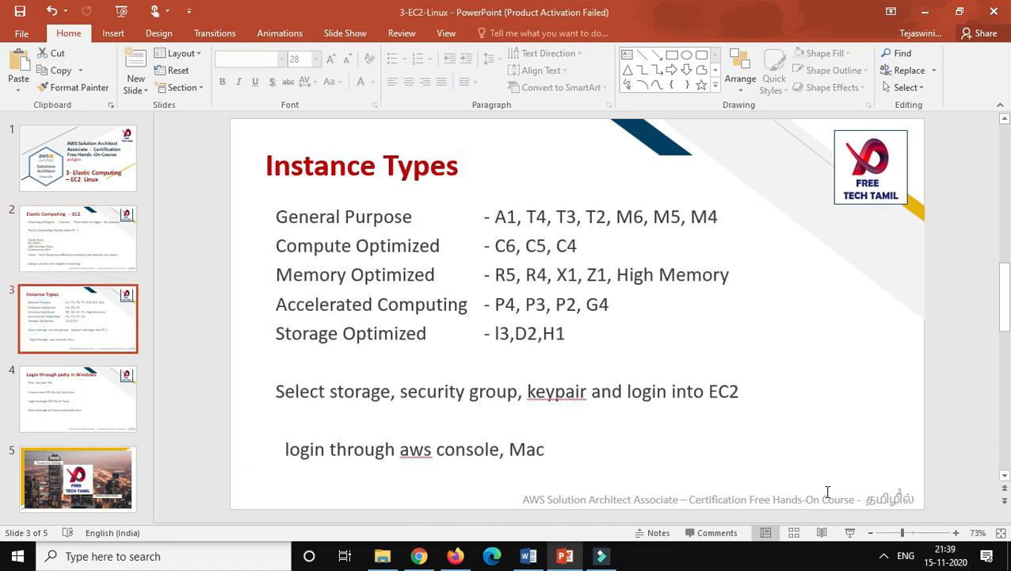
Return to the AWS console and examine the available instance types by family, vCPUs, memory and storage.
click(925, 10)
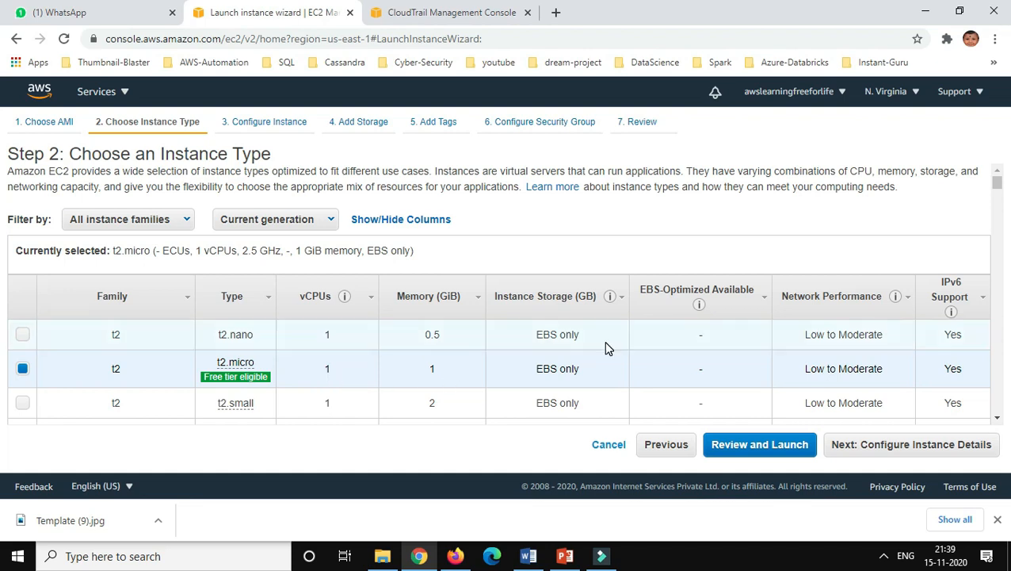
scroll(605, 348, down, 2)
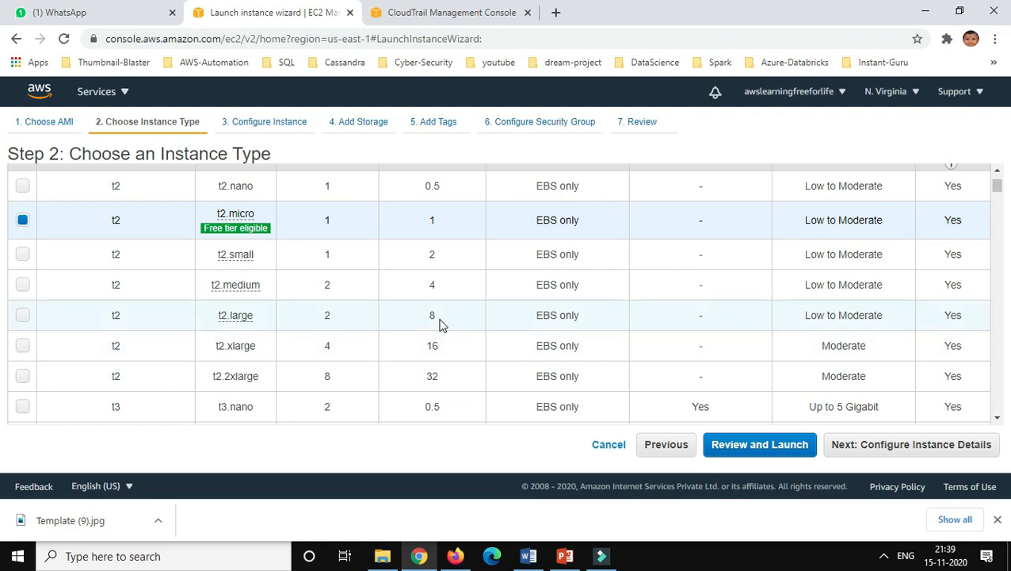
scroll(165, 204, down, 2)
scroll(205, 388, down, 10)
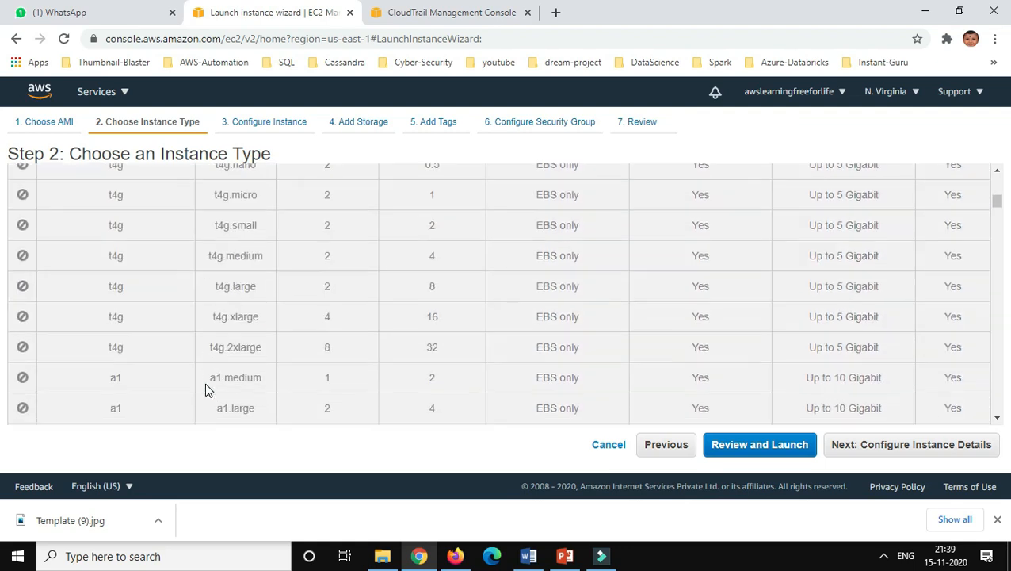
scroll(205, 388, down, 3)
scroll(206, 388, up, 2)
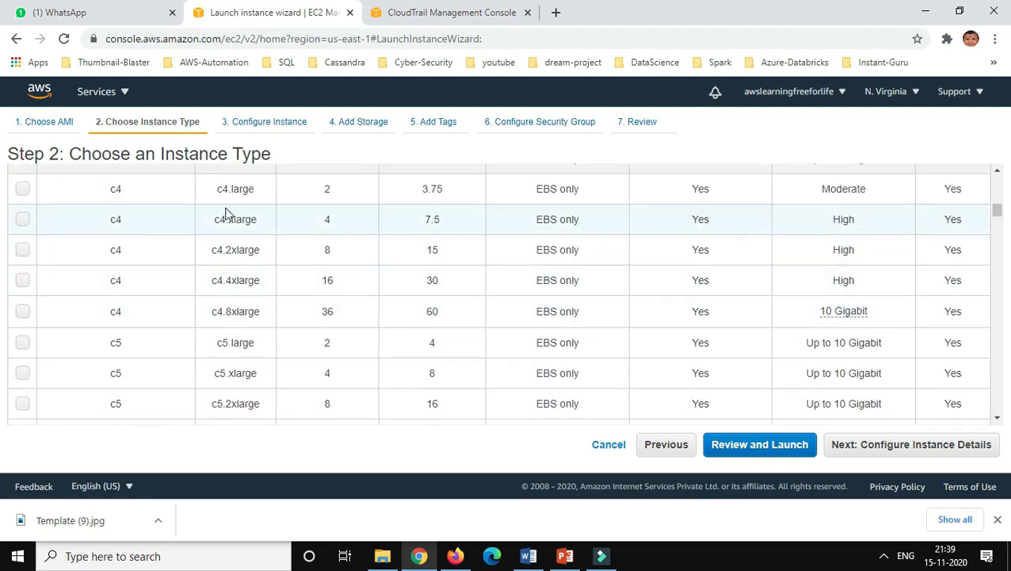
scroll(408, 317, down, 1)
scroll(408, 319, down, 20)
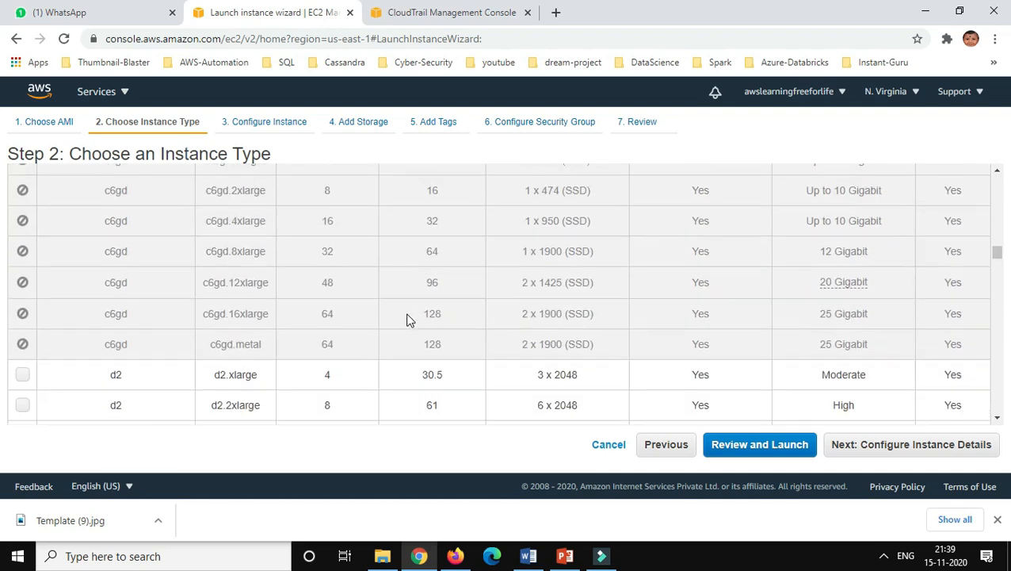
scroll(408, 319, down, 8)
scroll(408, 320, down, 4)
scroll(408, 320, down, 15)
Search the instance type page for "19" and select the x1.32xlarge instance type.
key(ctrl+f)
text(19)
click(463, 293)
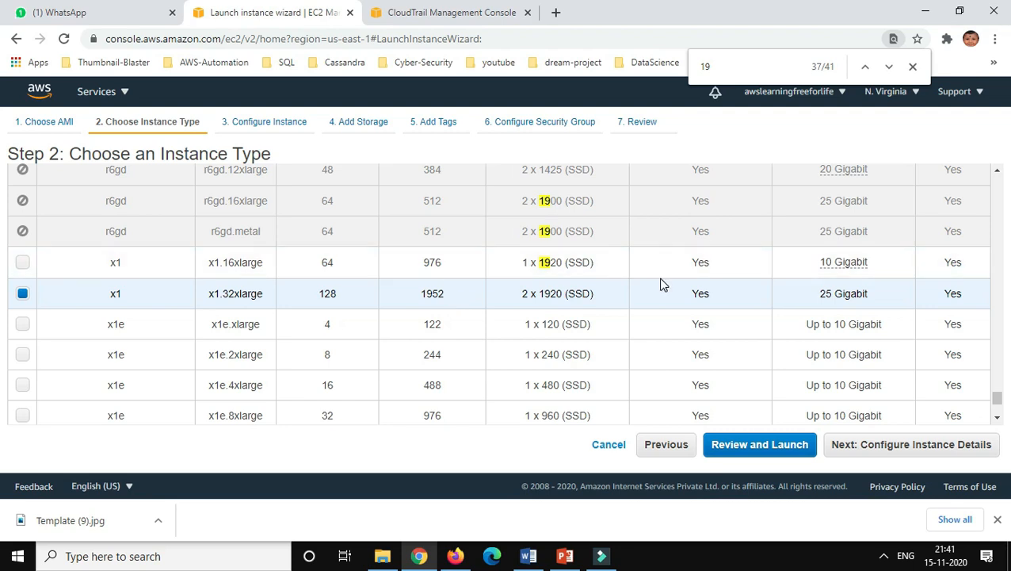
mouse_move(846, 267)
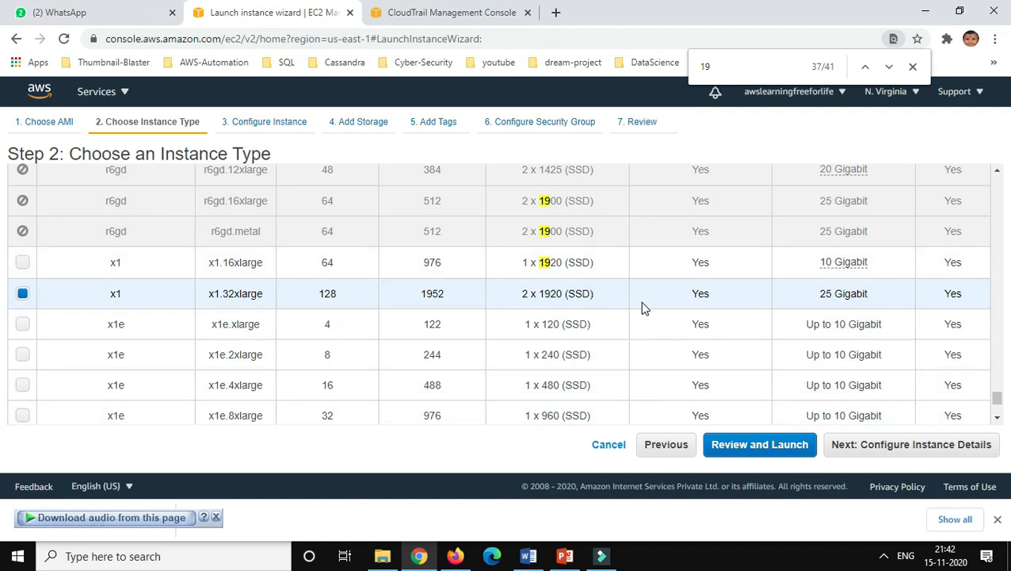
Switch to PowerPoint and review the "Instance Types" slide in full-screen slide show view.
scroll(644, 307, up, 20)
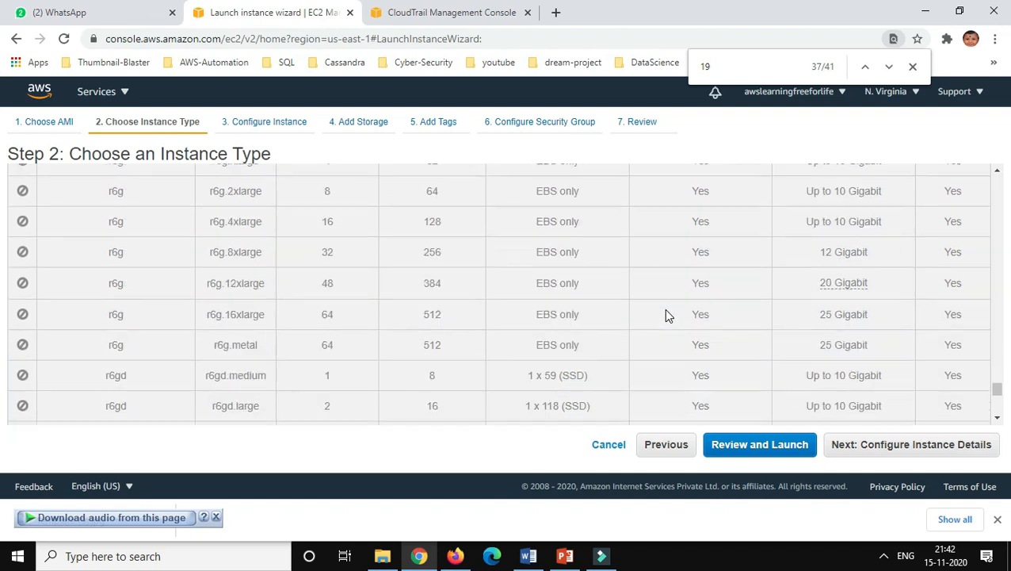
click(565, 556)
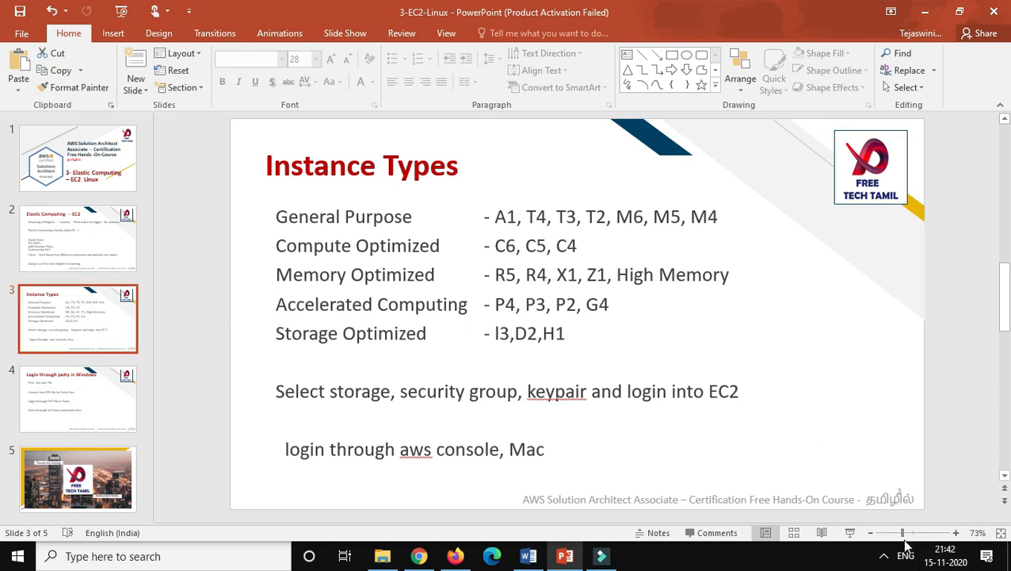
click(848, 532)
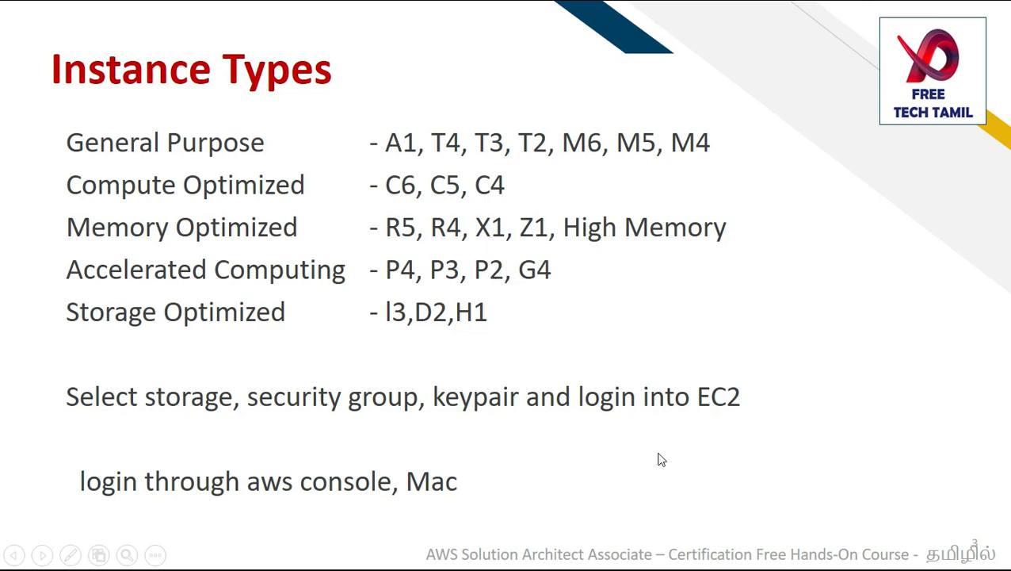
key(Escape)
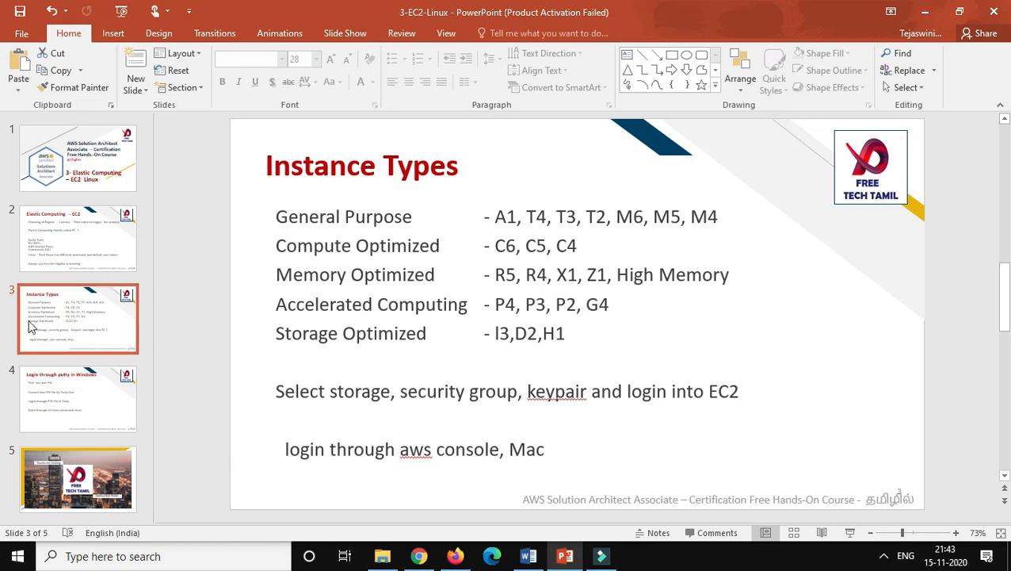
Return to the AWS console, select the free-tier eligible t2.micro instance type and continue to Configure Instance Details.
click(923, 16)
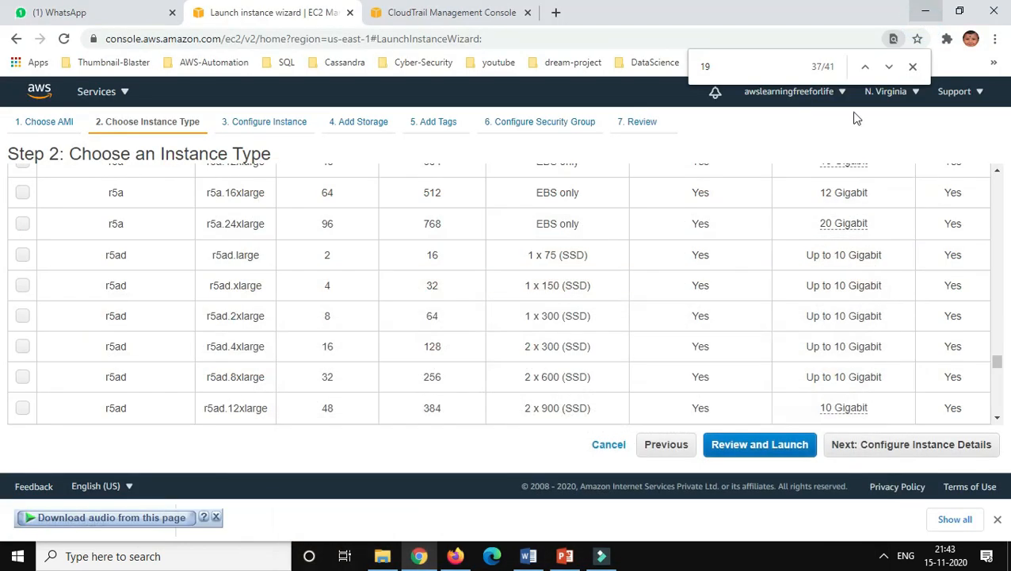
scroll(605, 391, up, 20)
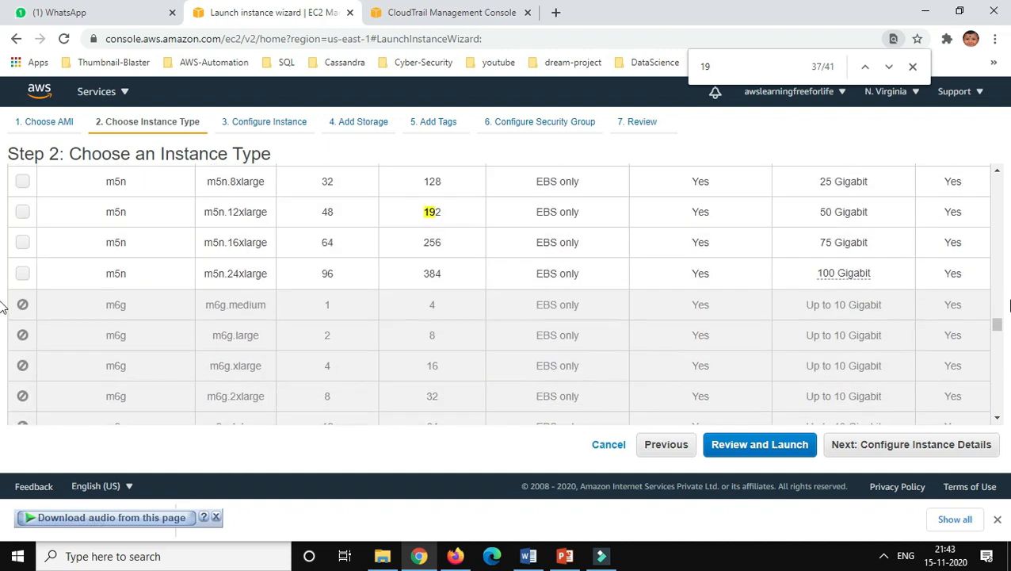
drag(984, 327, 990, 287)
drag(999, 323, 1000, 168)
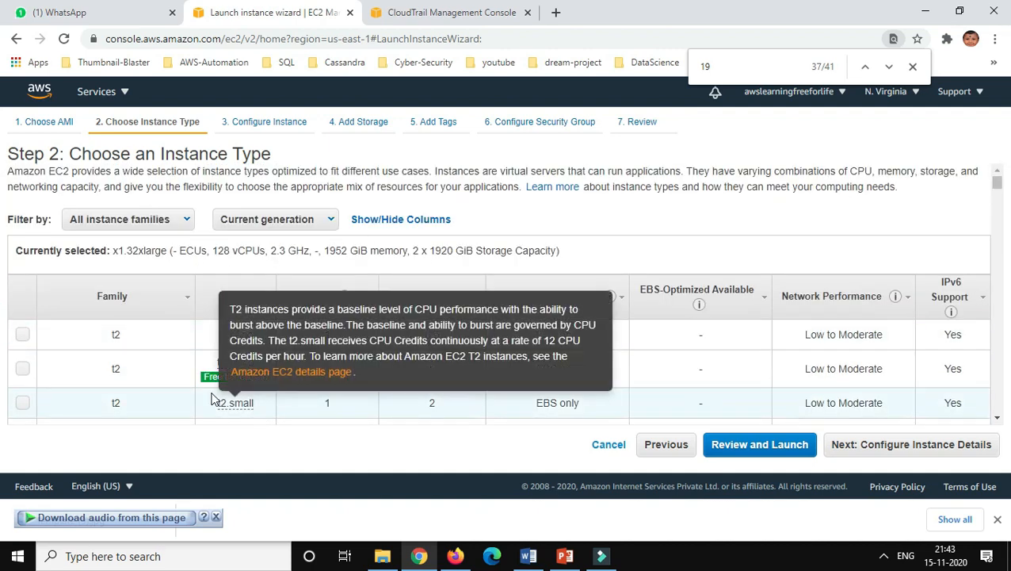
click(22, 370)
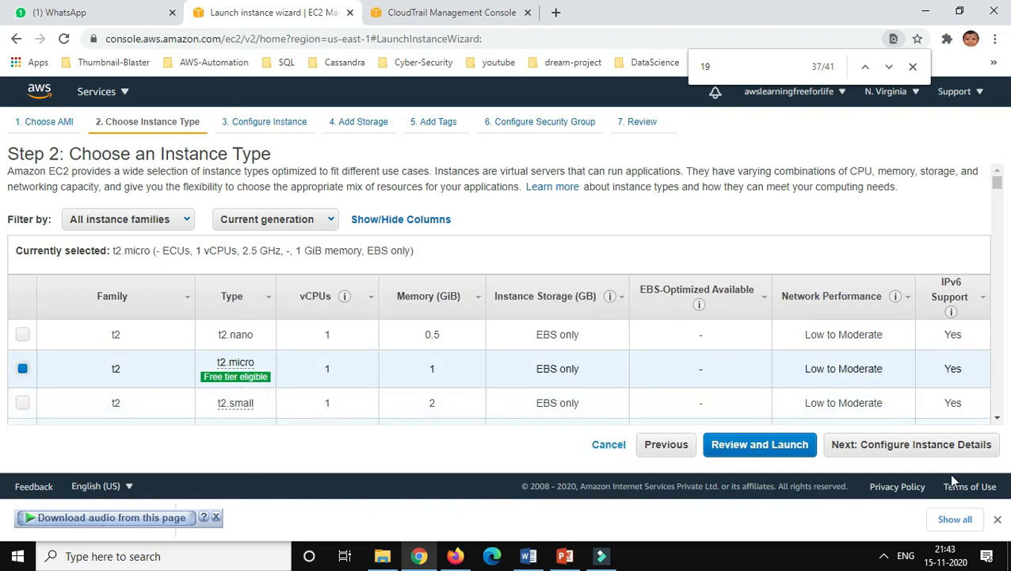
click(965, 448)
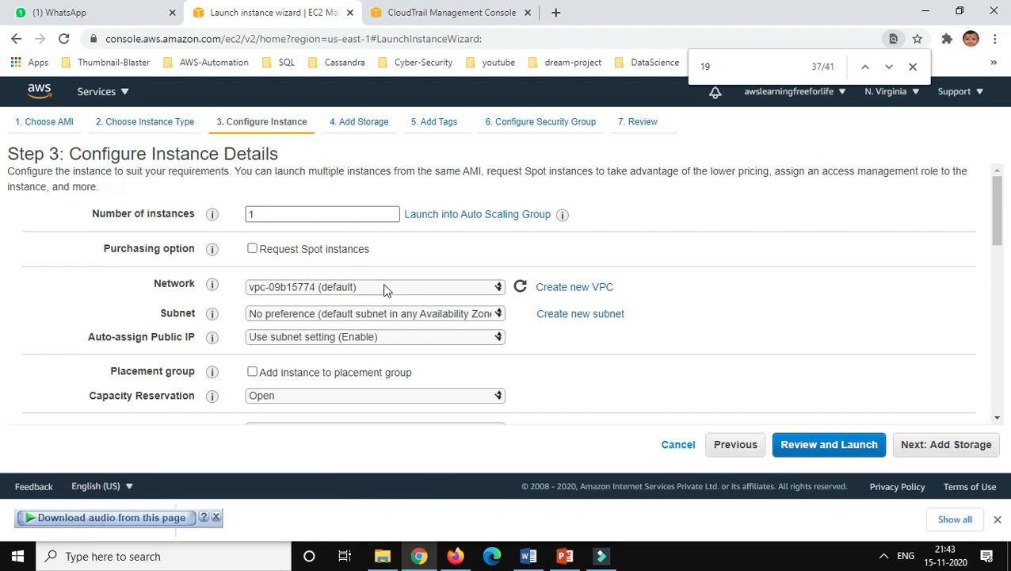
Examine the instance details settings, including network, subnet, file systems, metadata and user data.
scroll(336, 201, down, 1)
scroll(336, 202, up, 1)
scroll(481, 328, down, 5)
scroll(481, 327, down, 5)
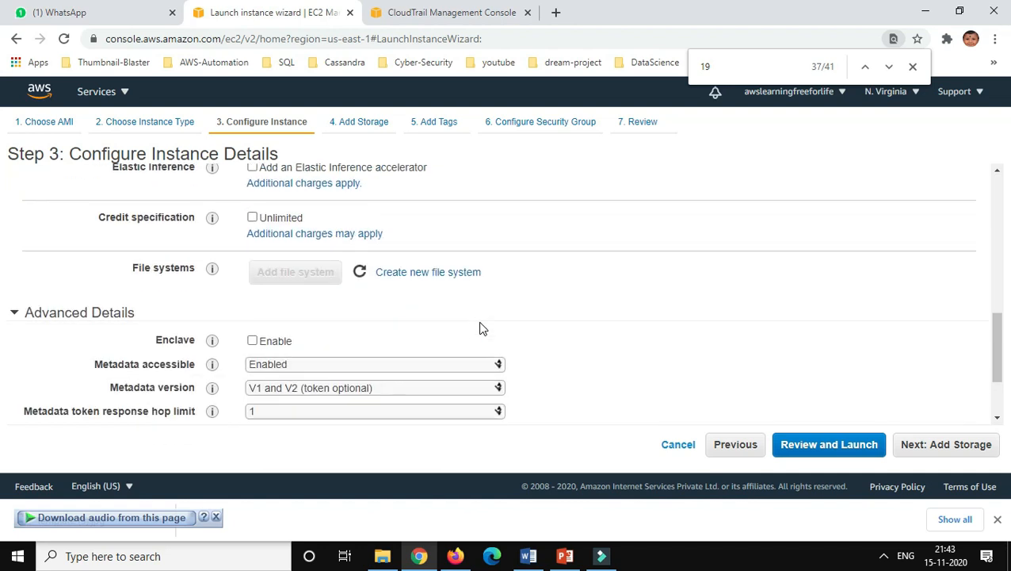
scroll(481, 327, up, 5)
scroll(481, 327, up, 5)
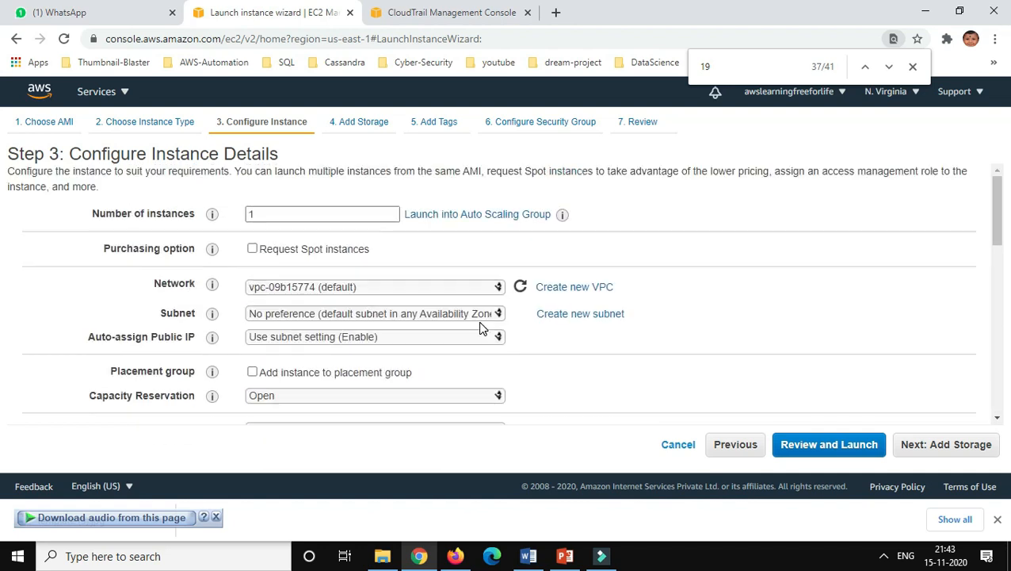
scroll(449, 311, down, 6)
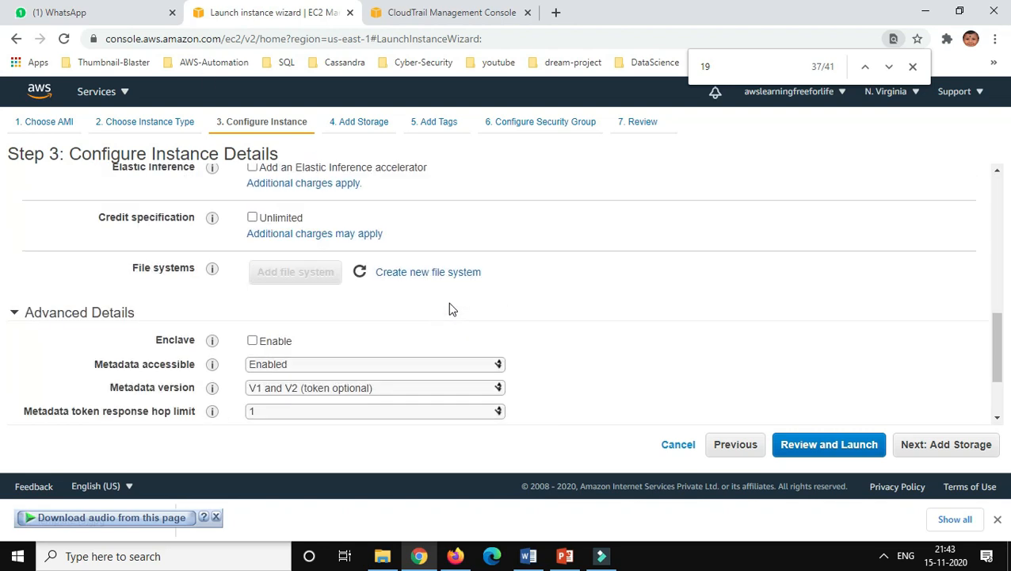
scroll(469, 331, down, 2)
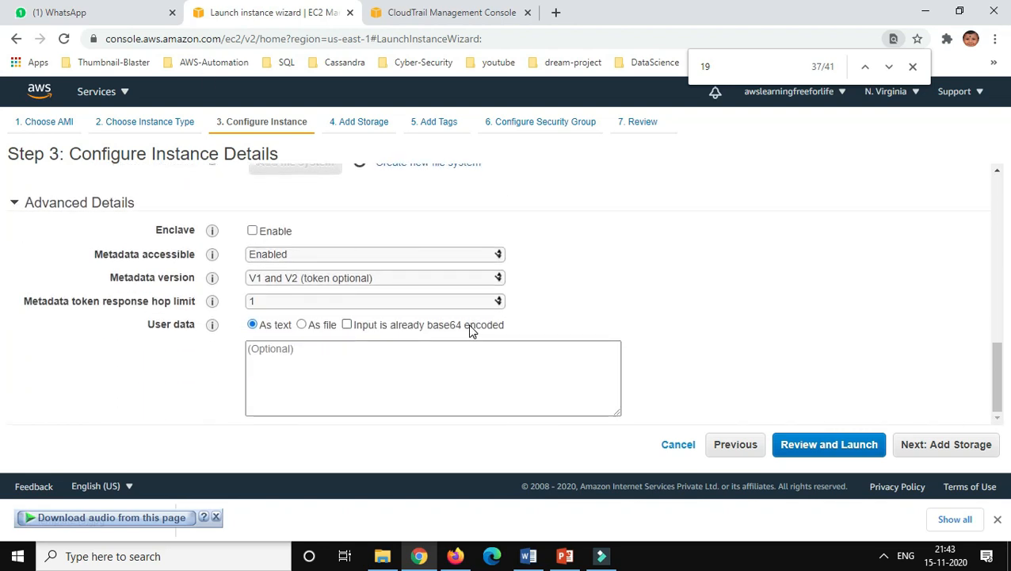
scroll(469, 330, up, 10)
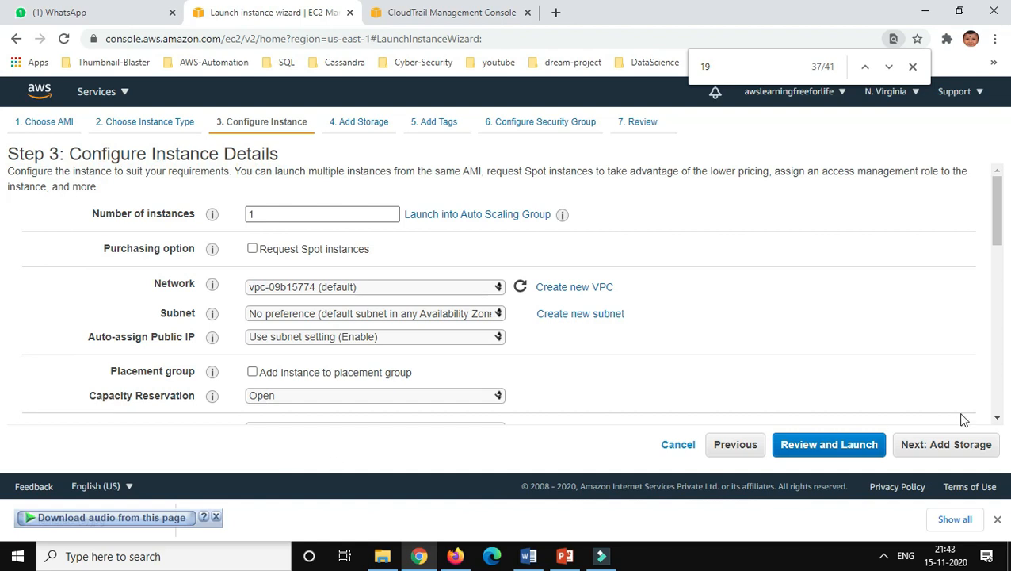
Keep the default instance details and storage, then add a tag with key Name and a value naming the instance as a web server.
click(977, 450)
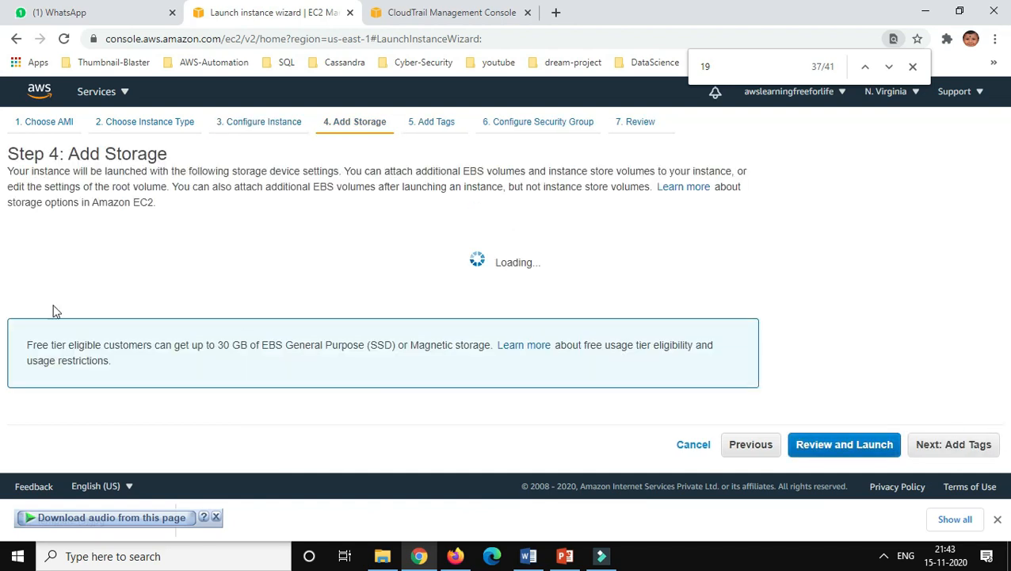
click(971, 449)
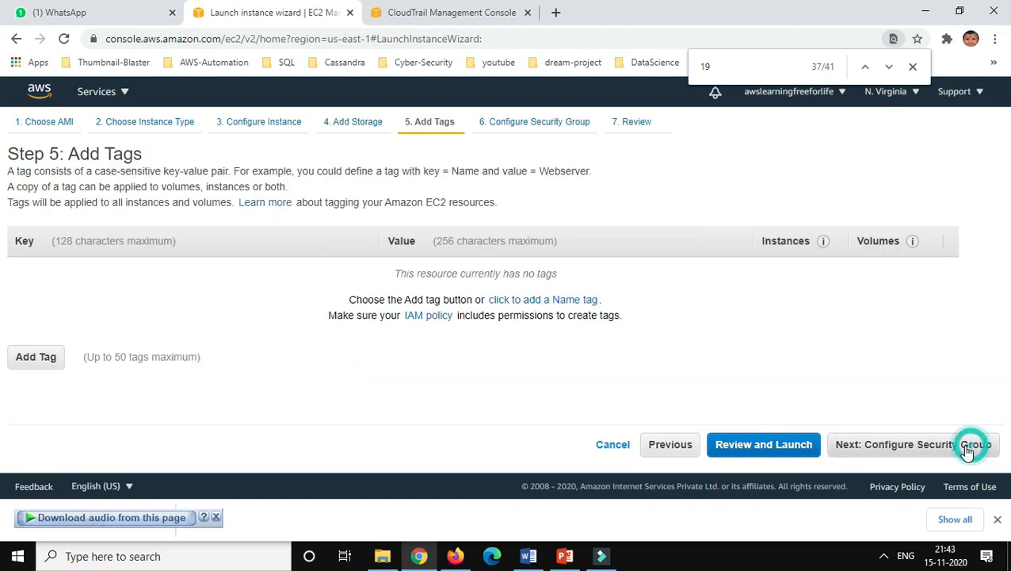
click(35, 358)
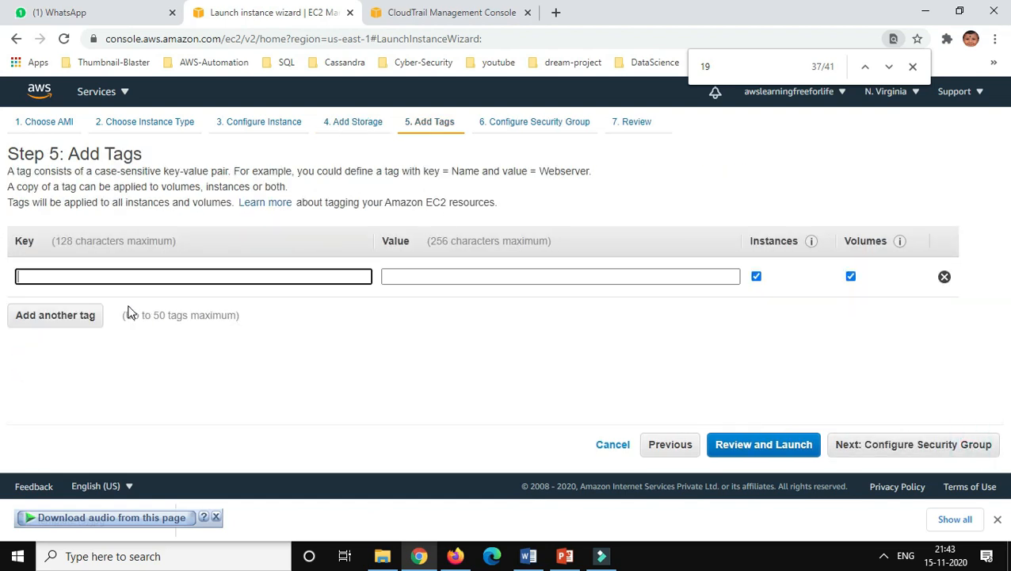
text(Name)
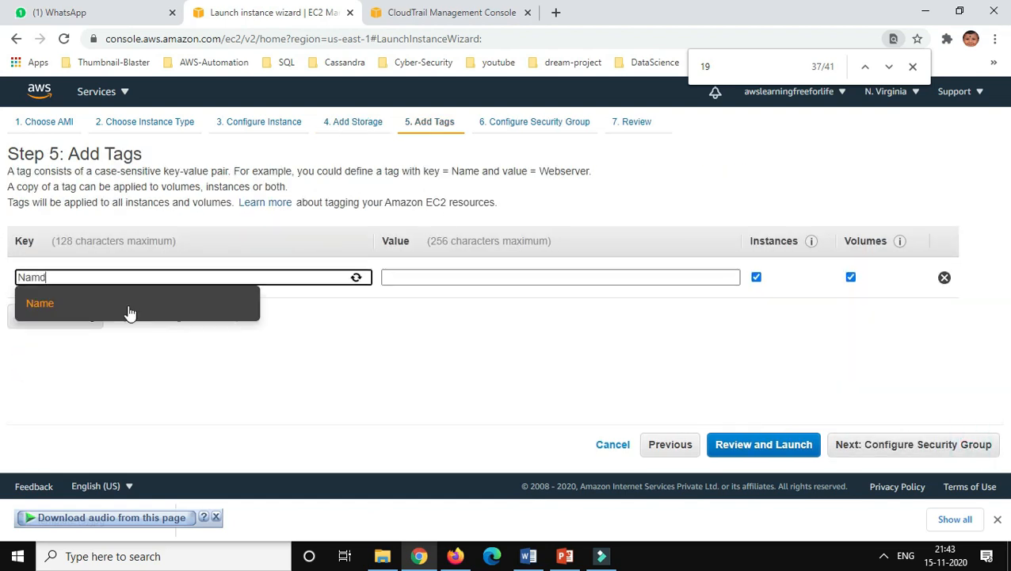
key(Tab)
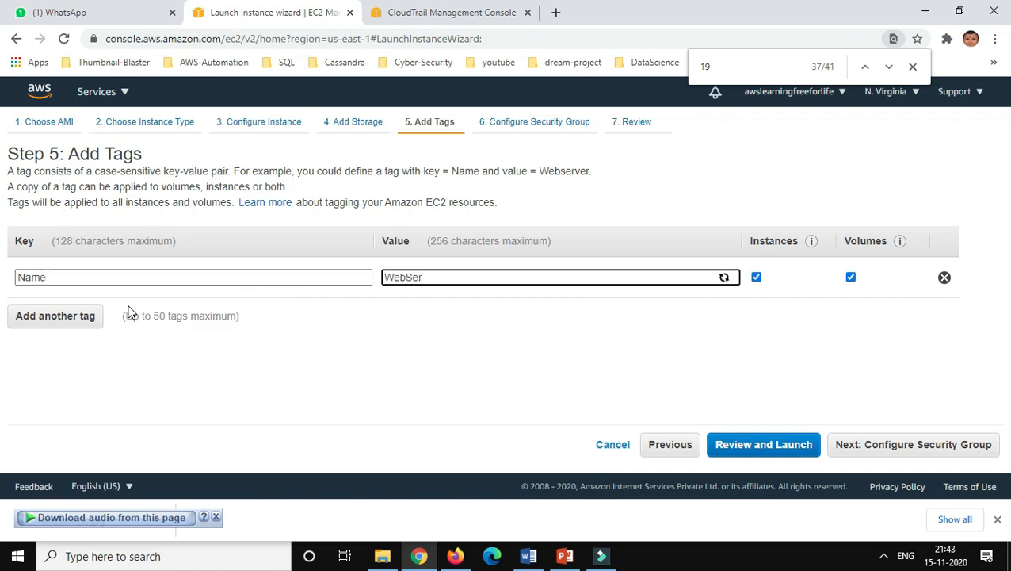
click(954, 456)
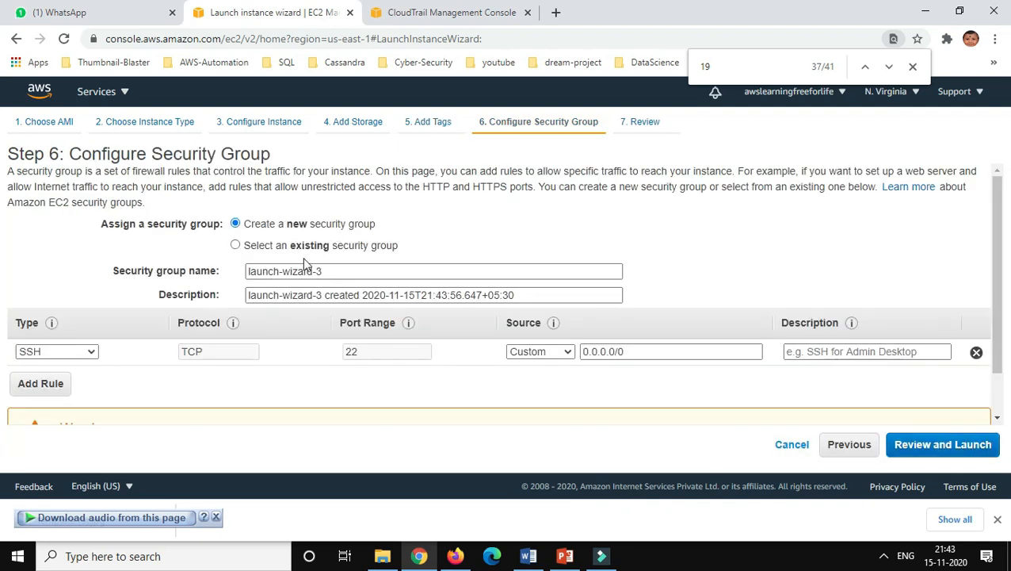
Assign the existing security group "linux", check its inbound rules and continue to Review Instance Launch.
click(321, 250)
scroll(734, 280, down, 3)
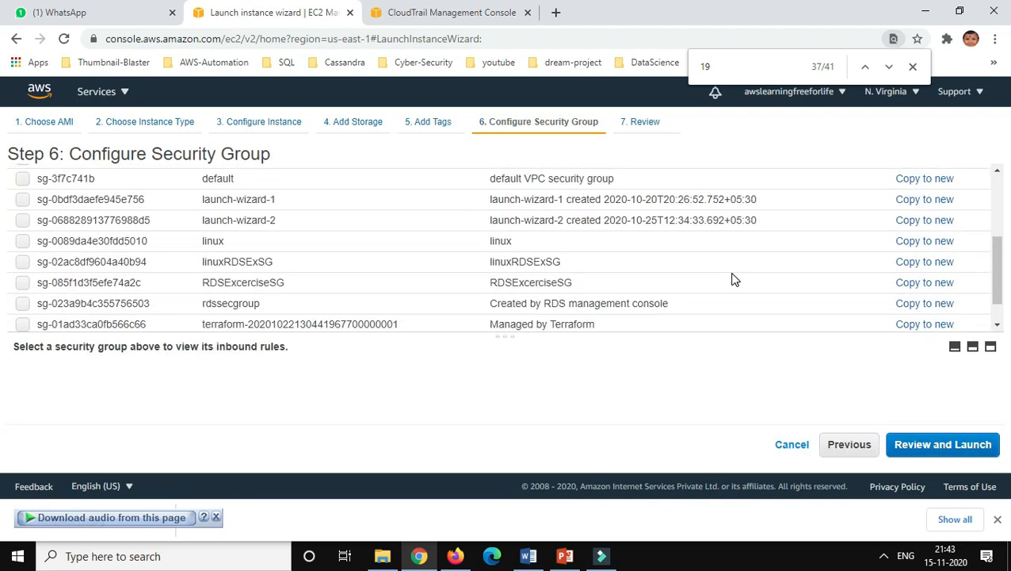
click(22, 241)
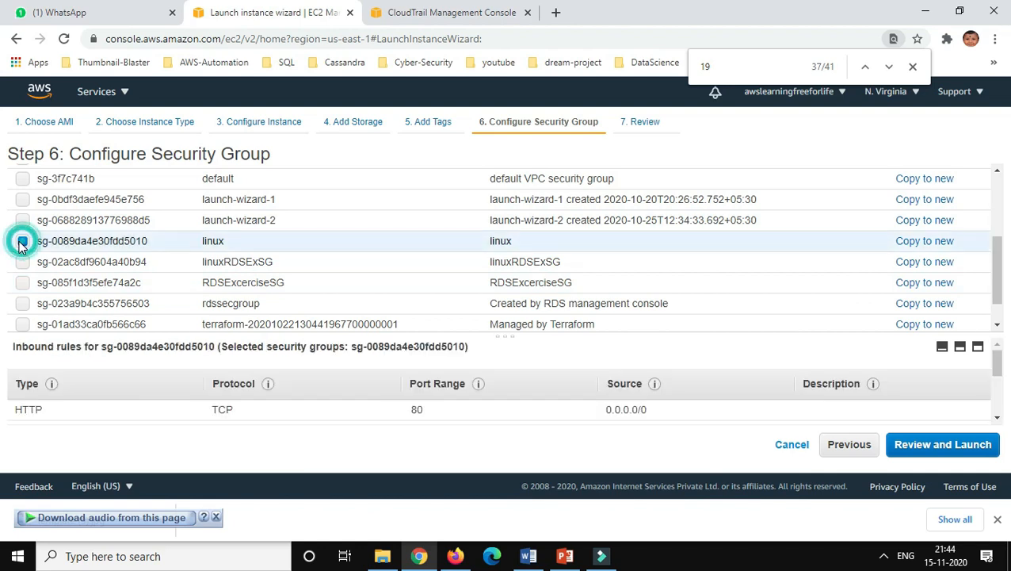
scroll(495, 388, down, 2)
scroll(494, 389, up, 1)
scroll(494, 390, down, 1)
scroll(498, 394, down, 1)
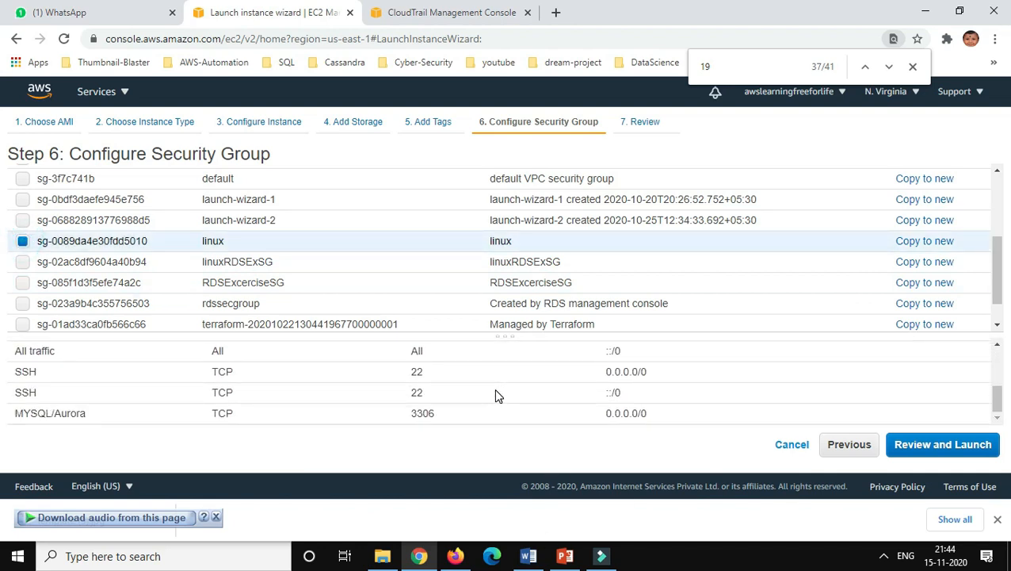
click(981, 449)
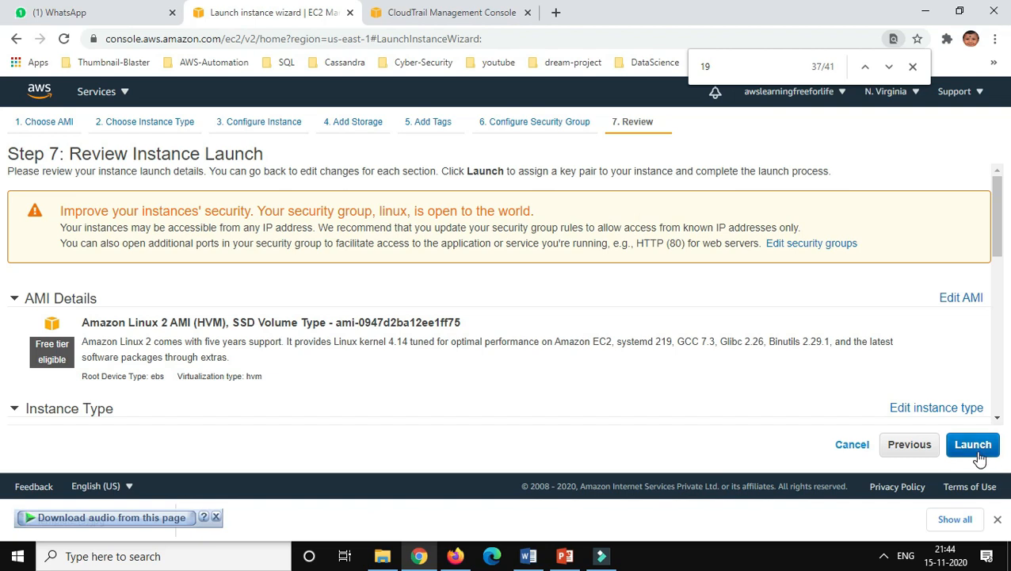
Start the launch, create a new key pair named 000000-N and download its private key file.
click(975, 447)
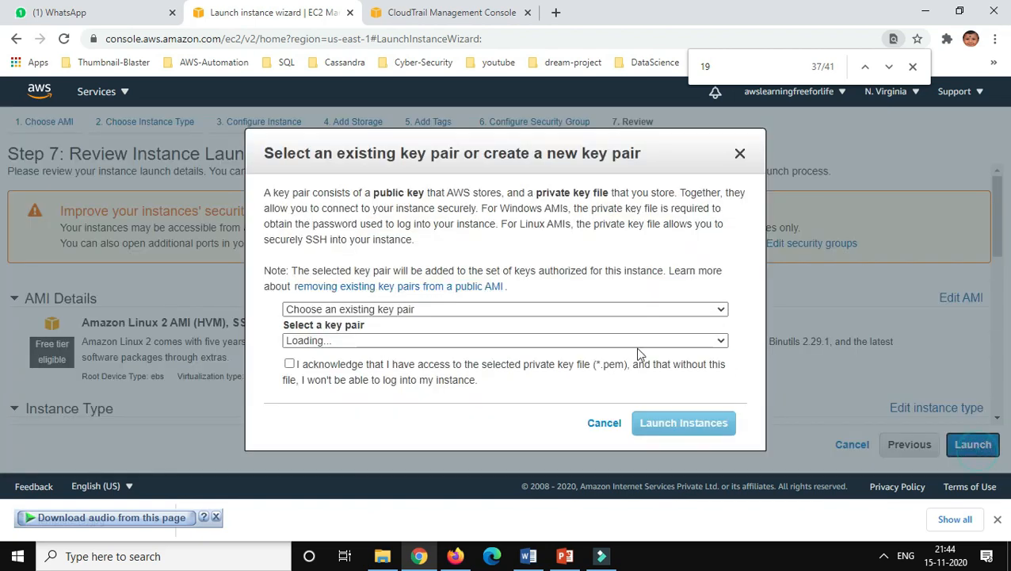
click(421, 313)
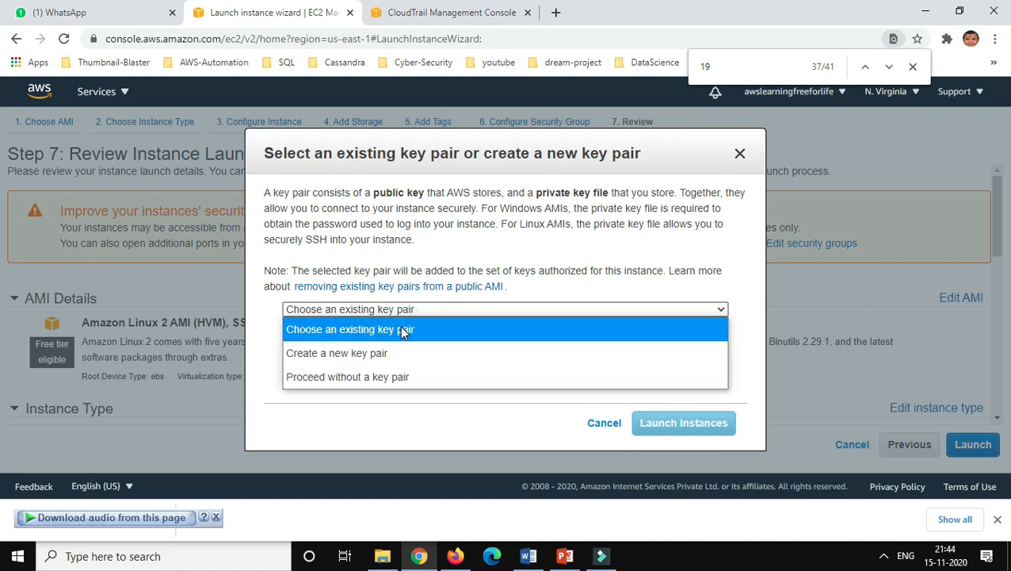
click(401, 328)
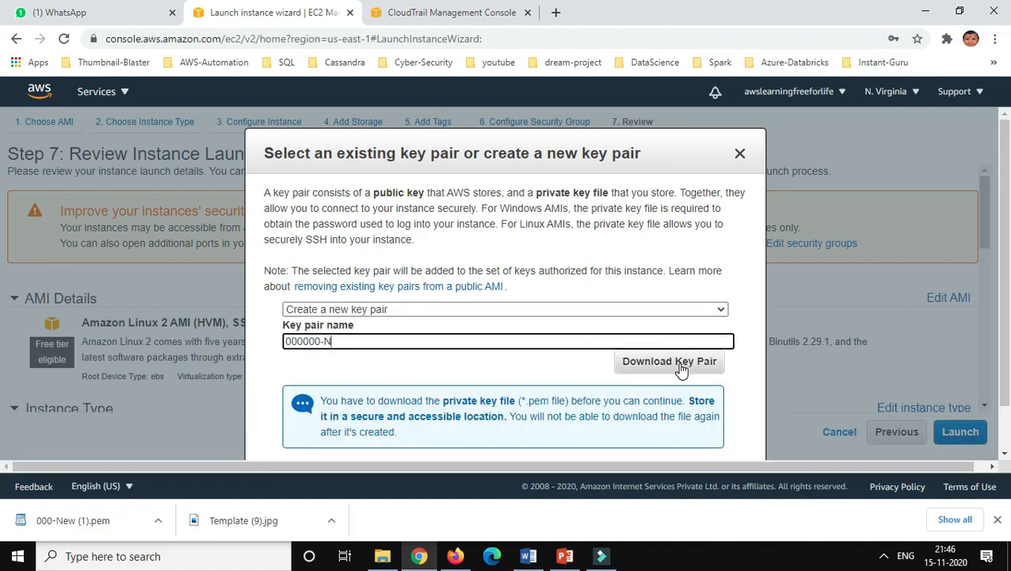
click(680, 364)
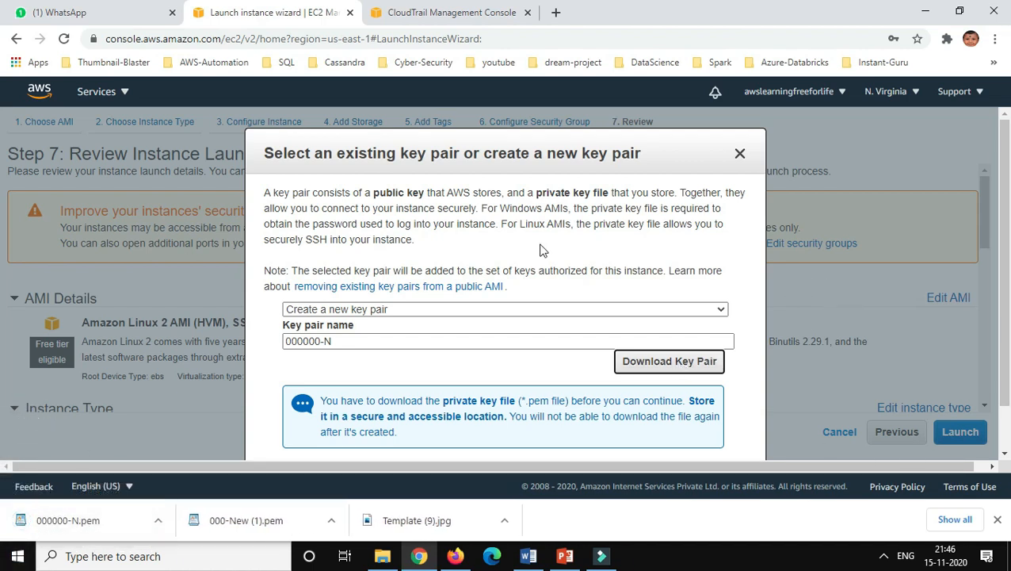
Launch the instance with the new key pair and open the list of instances.
scroll(546, 252, down, 1)
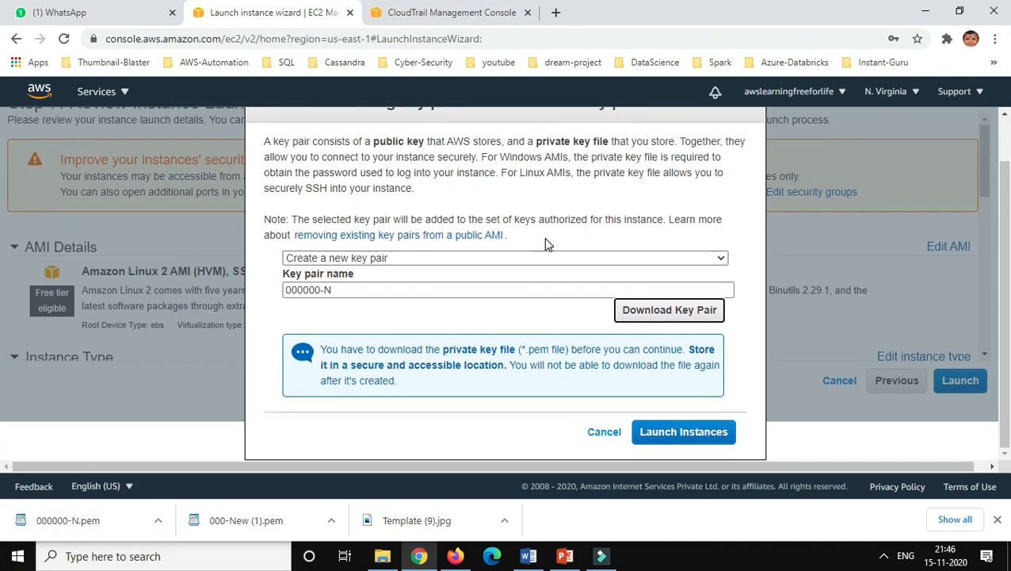
click(690, 435)
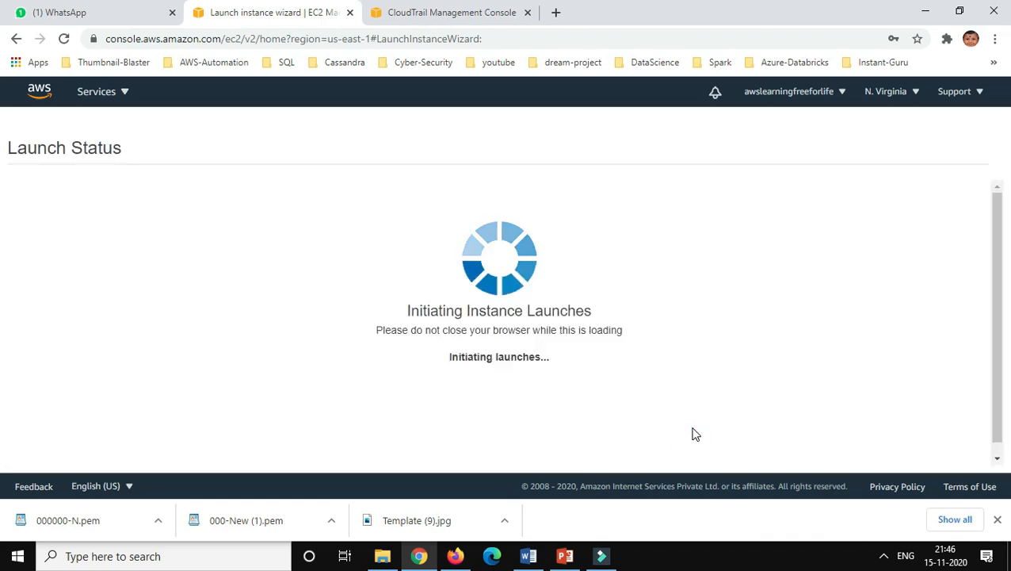
scroll(953, 248, down, 5)
click(942, 453)
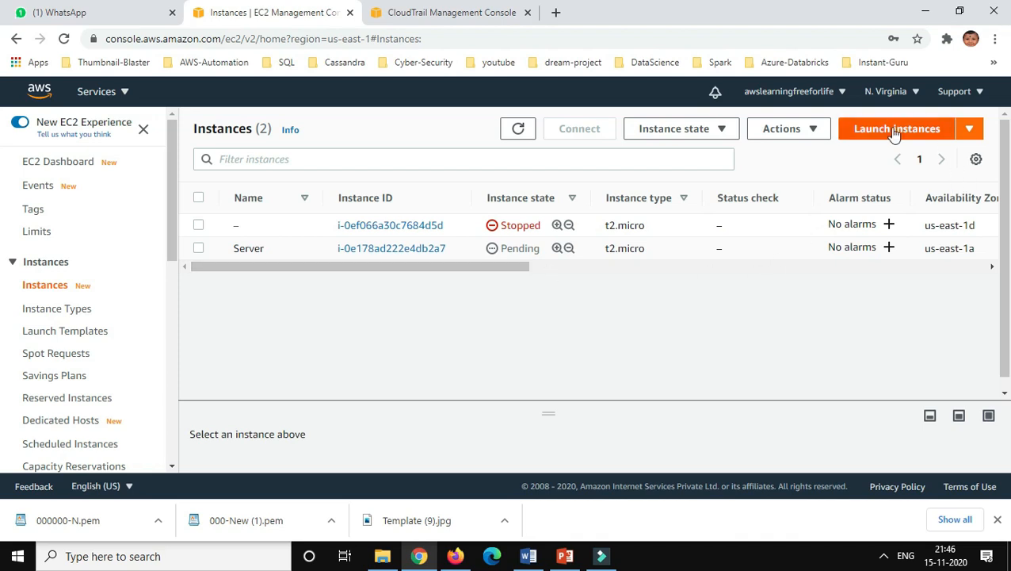
Connect to the new instance "Server" through EC2 Instance Connect with the user name ec2-user, and close the terminal session.
click(199, 248)
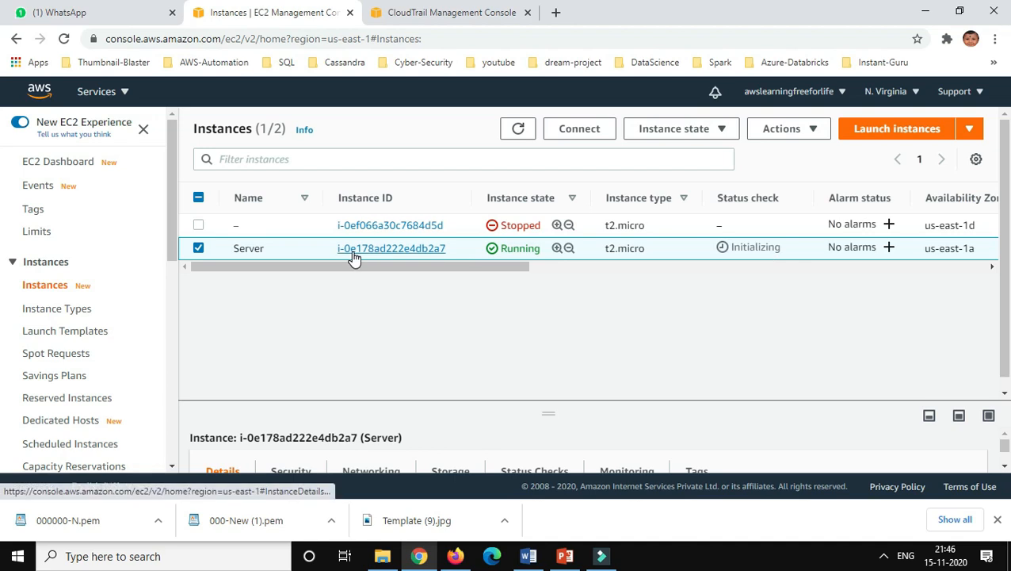
click(392, 250)
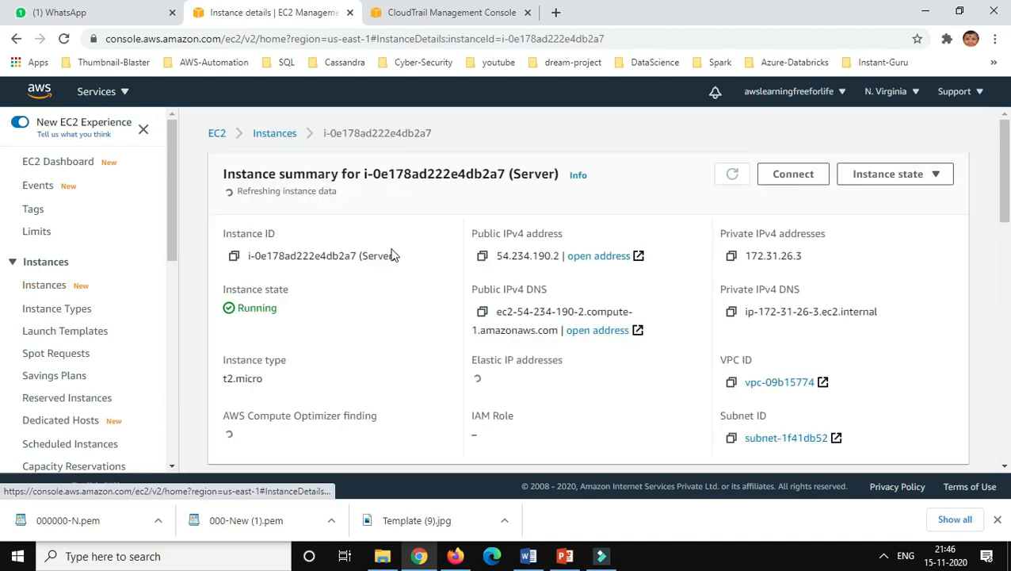
click(792, 176)
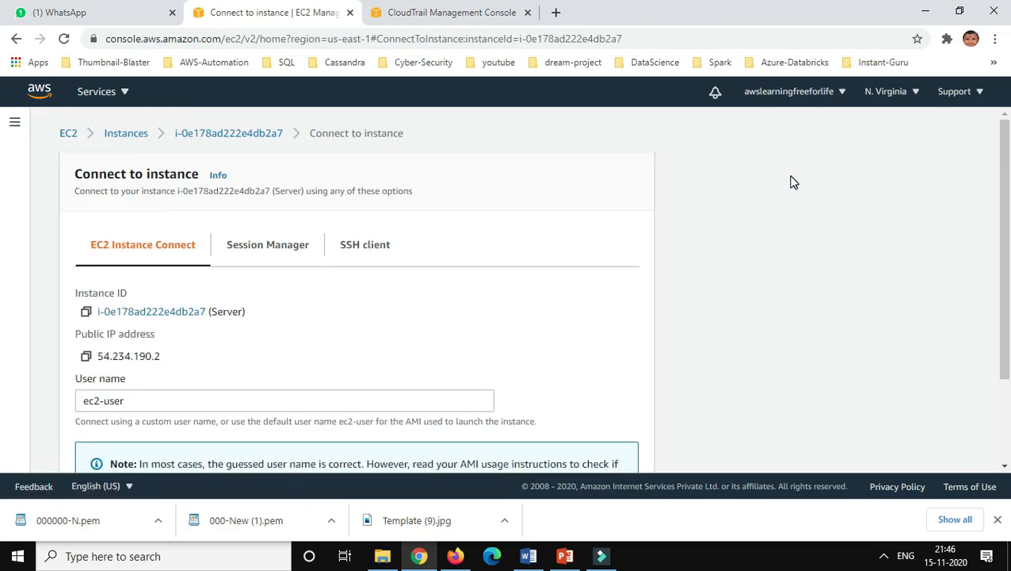
scroll(366, 349, down, 3)
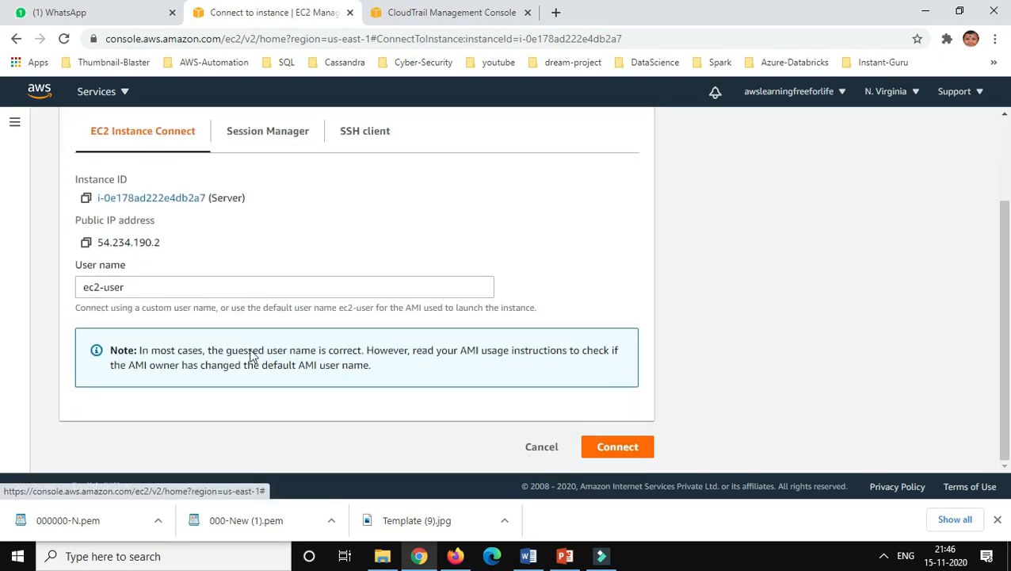
click(626, 446)
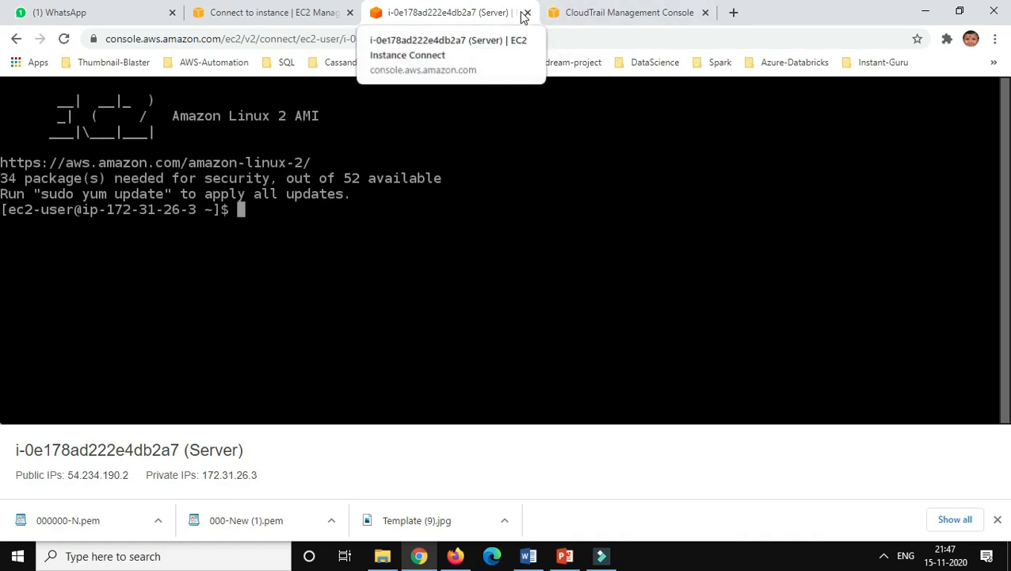
click(527, 12)
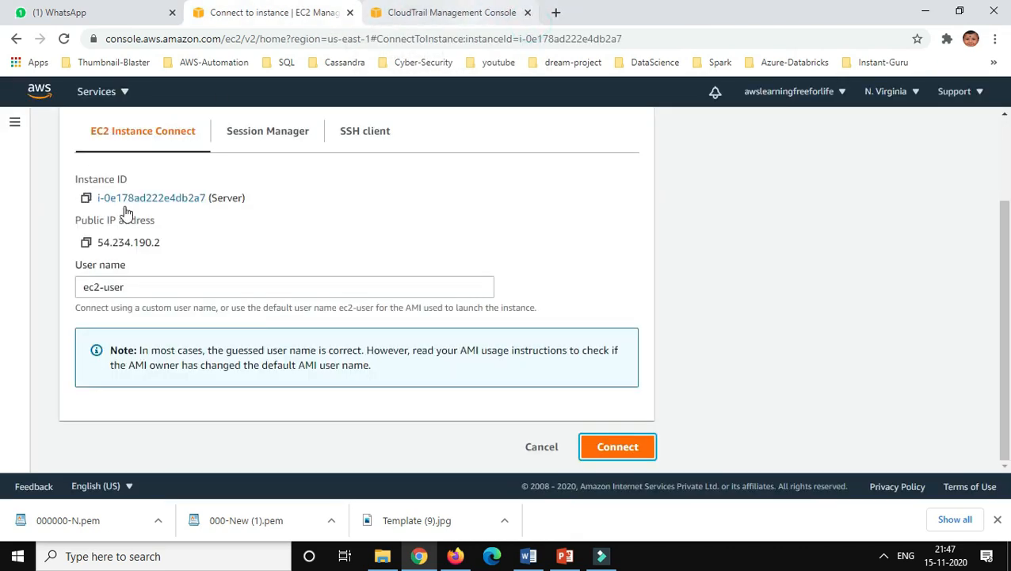
scroll(622, 284, up, 2)
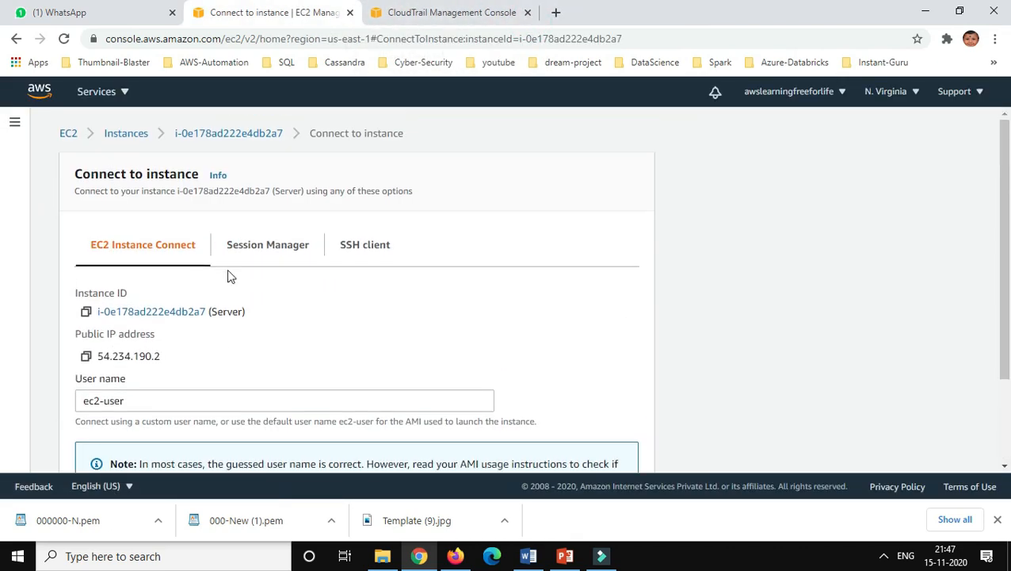
scroll(290, 268, down, 2)
scroll(290, 270, up, 2)
scroll(290, 270, down, 2)
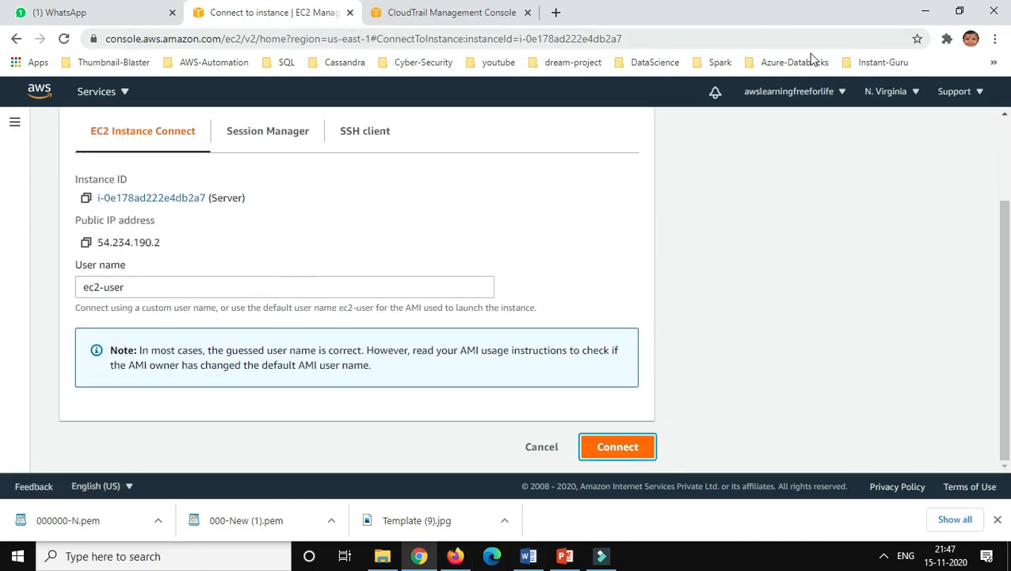
Switch to File Explorer and locate the downloaded key file 000000-N (PEM) in the Downloads folder.
click(924, 11)
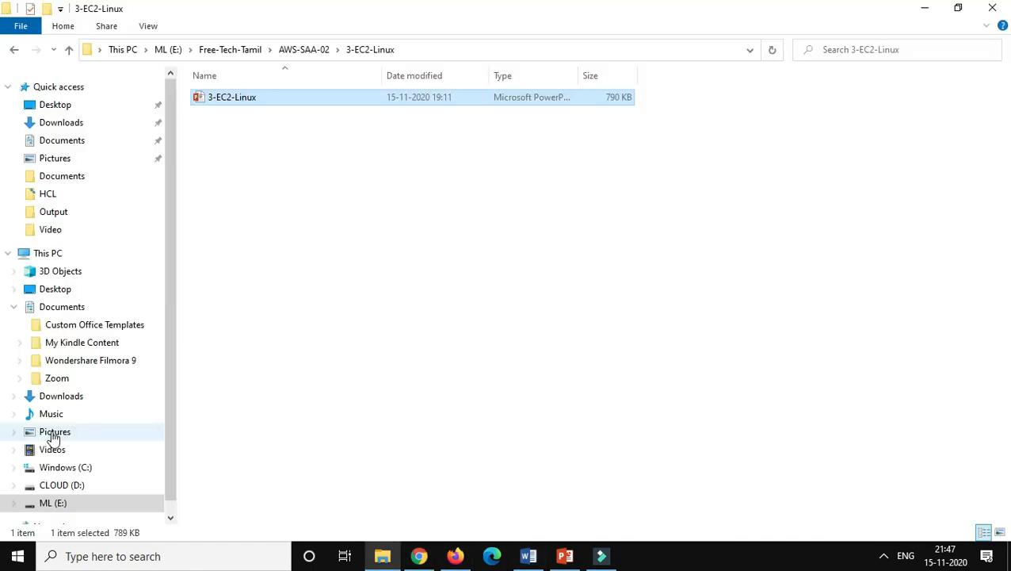
click(73, 123)
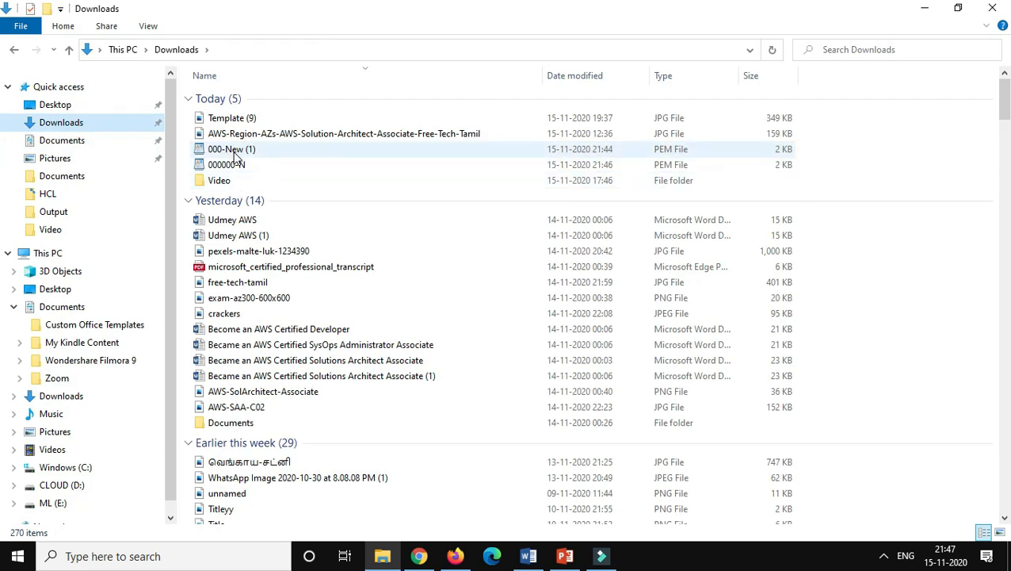
click(245, 165)
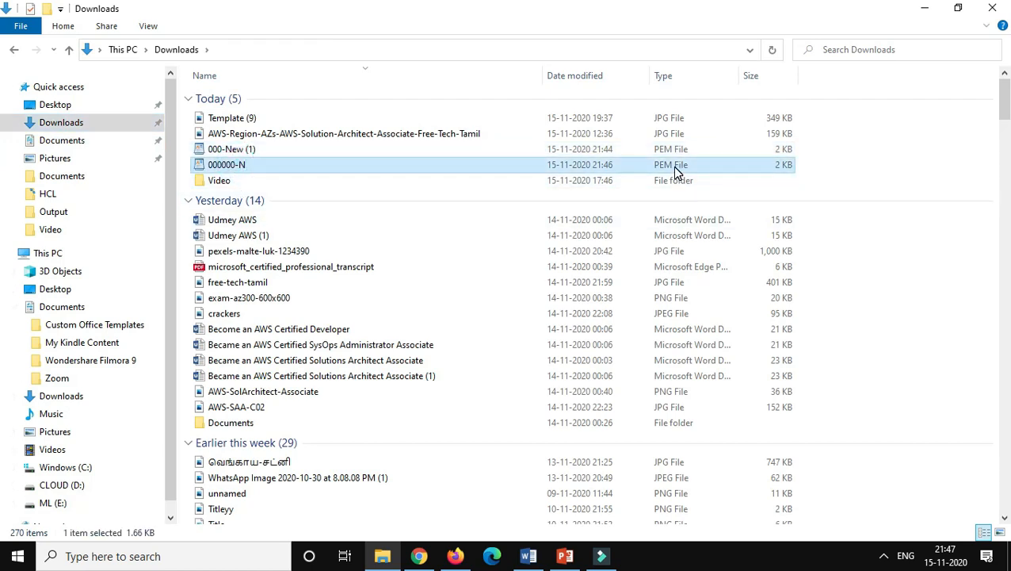
click(922, 11)
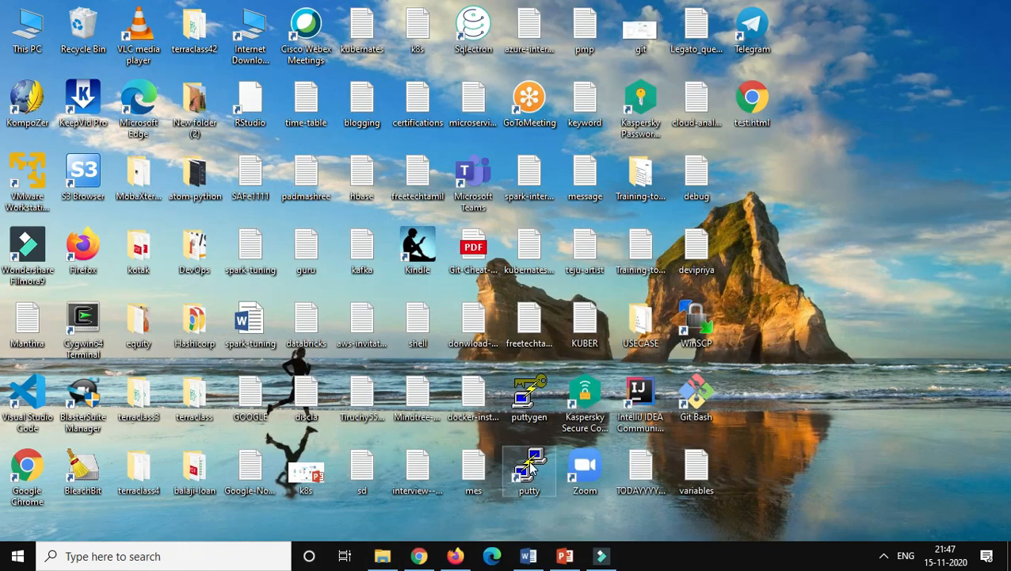
double_click(527, 394)
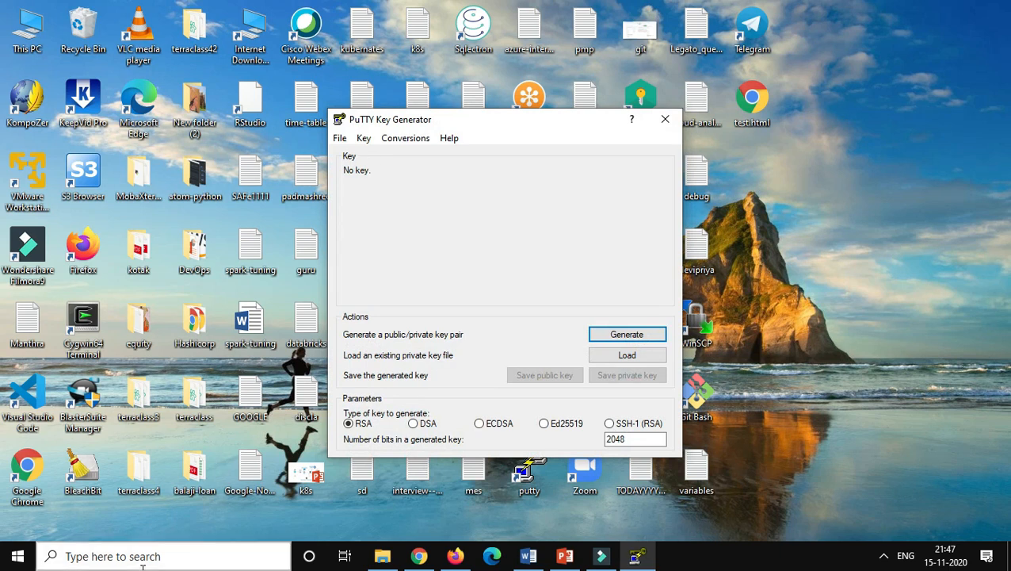
click(340, 139)
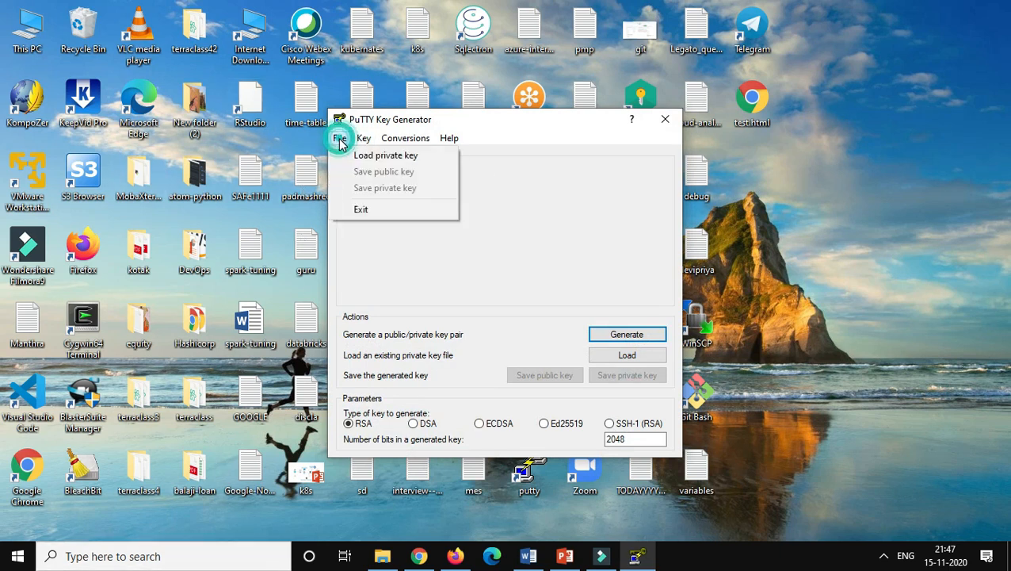
mouse_move(364, 138)
click(611, 215)
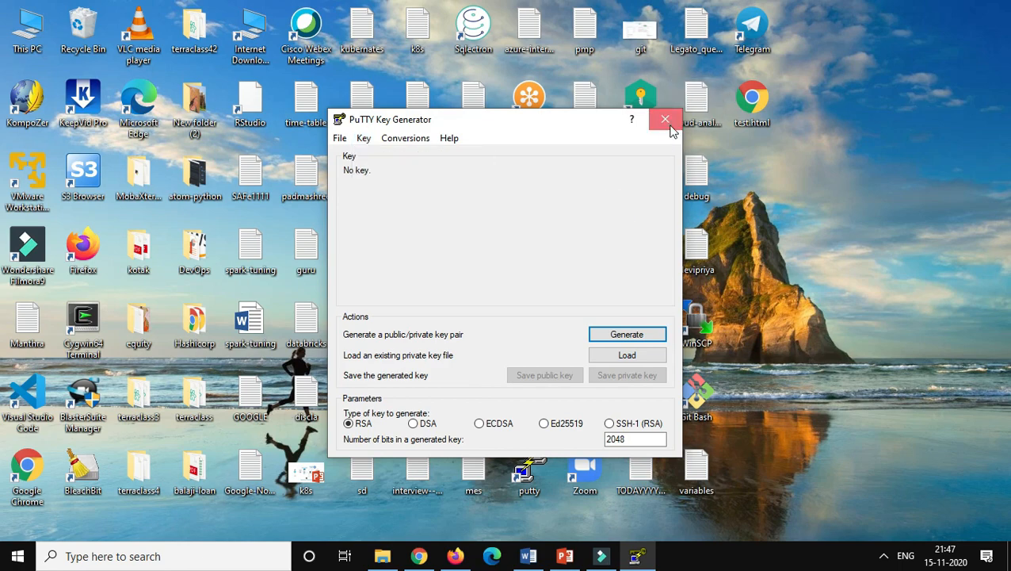
click(666, 121)
click(418, 556)
click(923, 14)
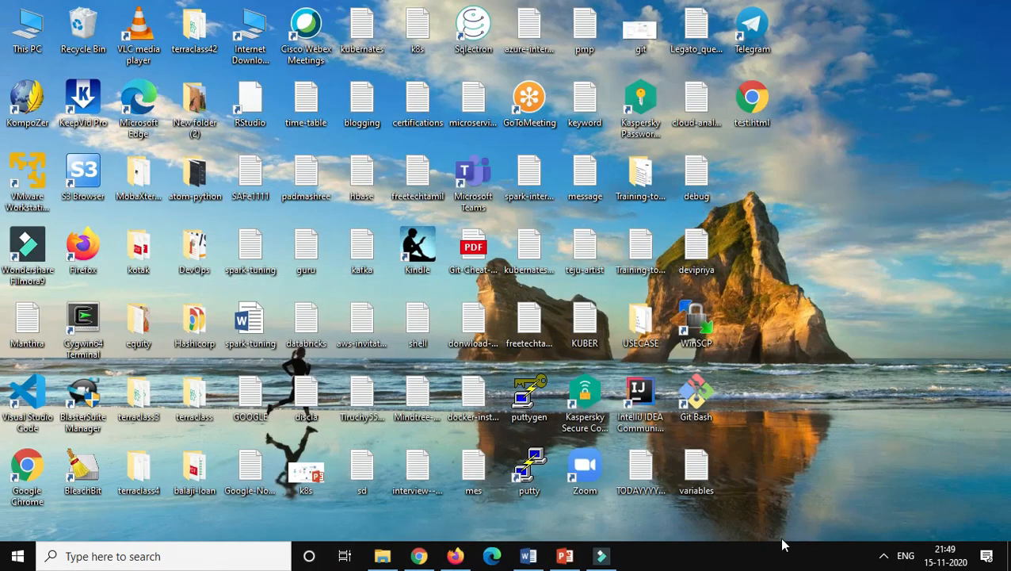
double_click(531, 469)
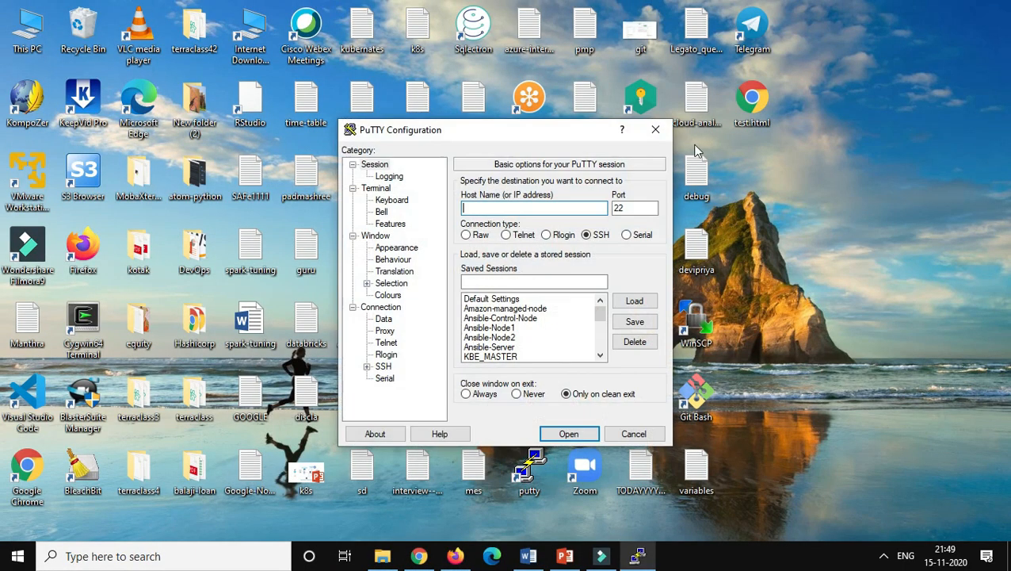
click(653, 124)
Open PuTTYgen and load the private key file 000000-N.pem from Downloads, showing all file types.
double_click(528, 392)
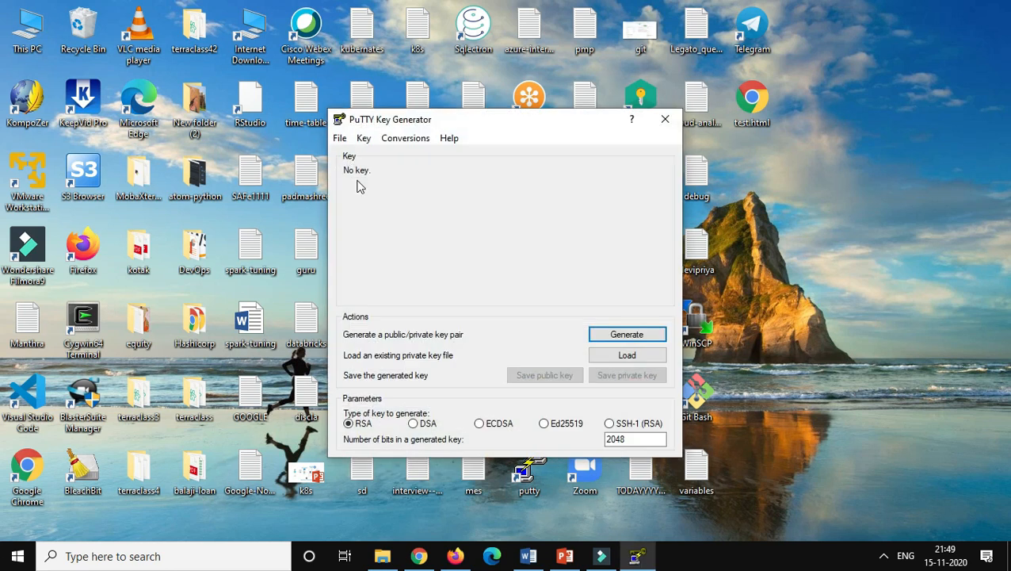
click(625, 355)
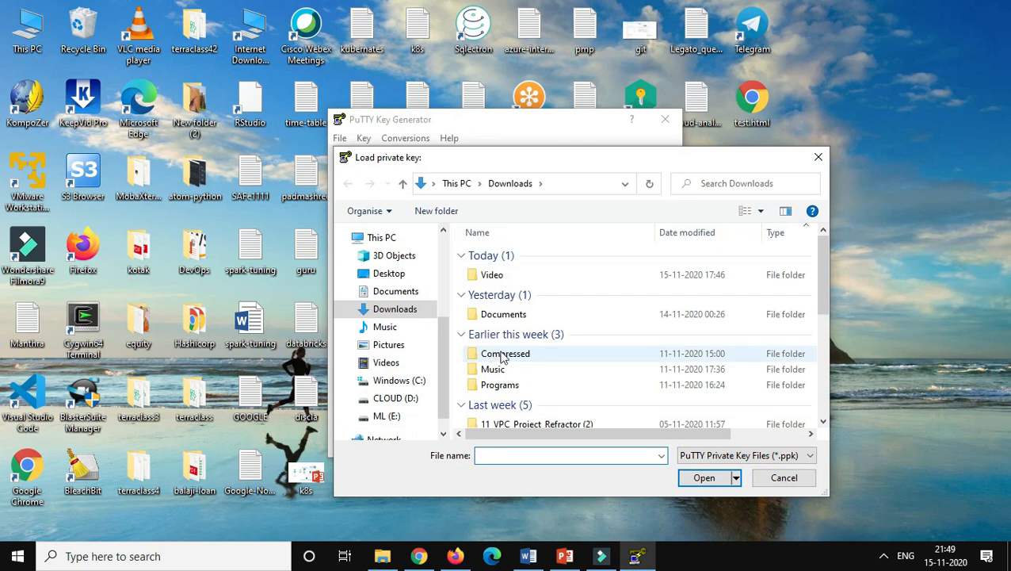
click(399, 313)
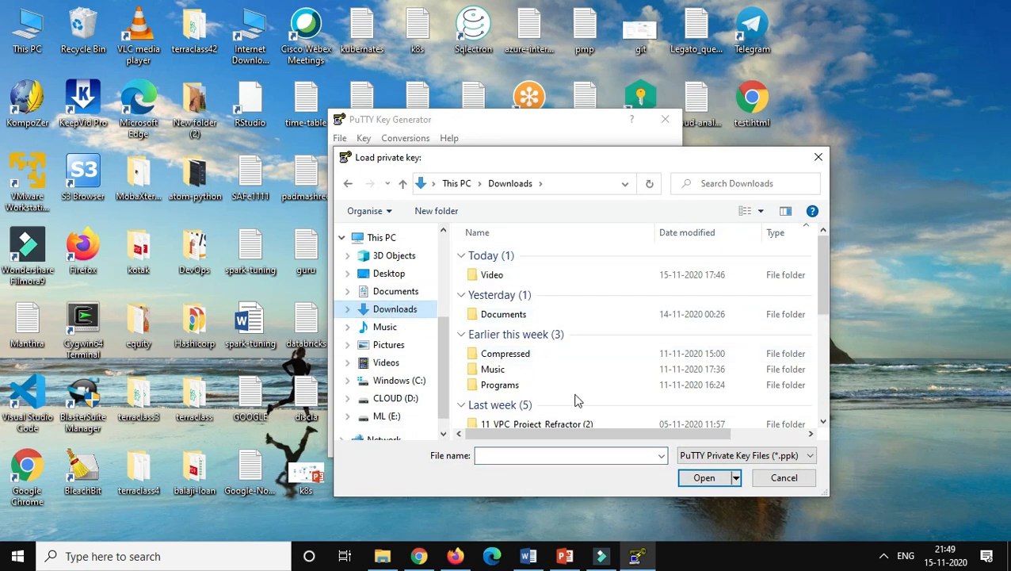
scroll(664, 388, down, 2)
scroll(663, 388, down, 2)
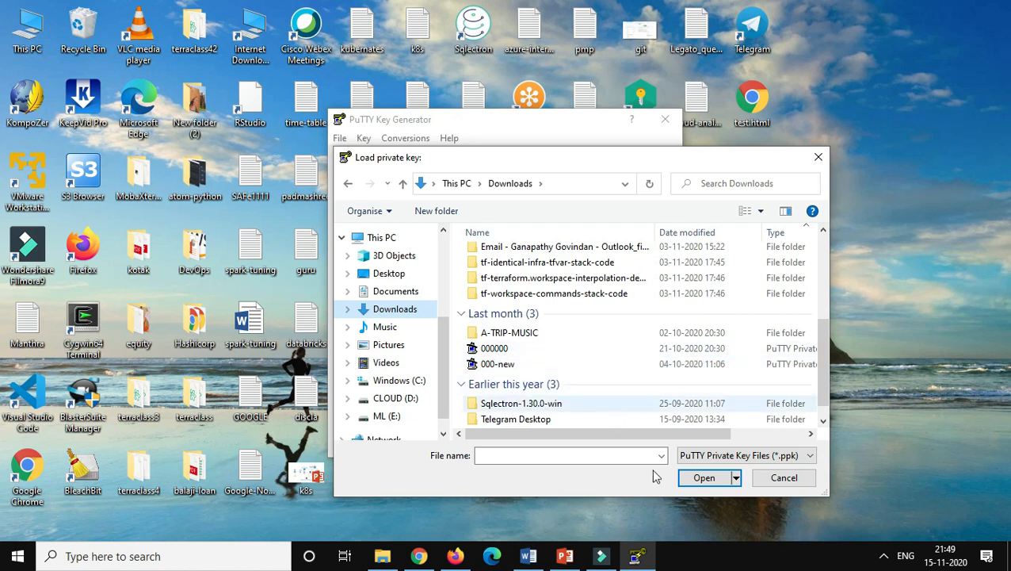
click(766, 456)
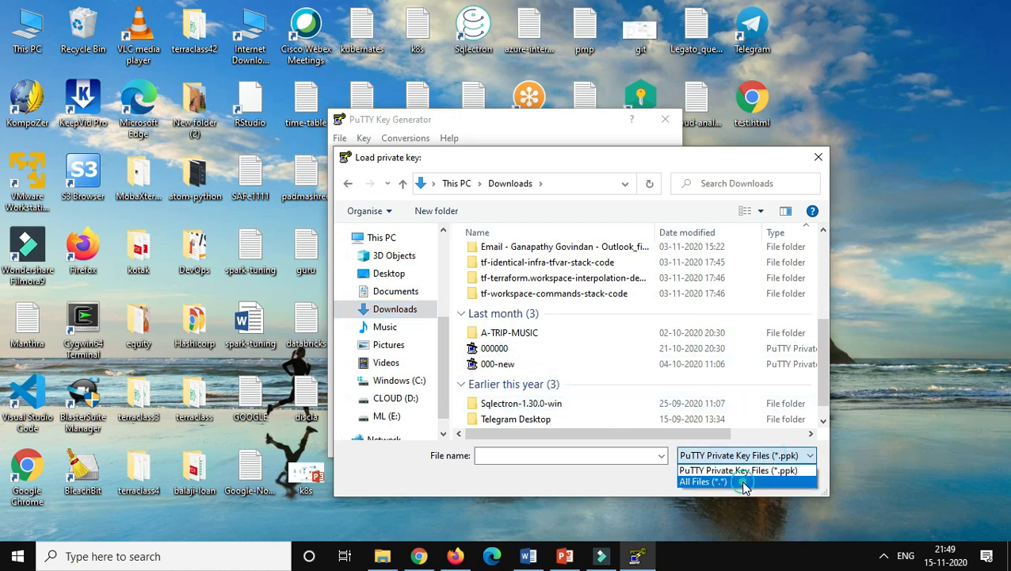
click(745, 481)
click(500, 322)
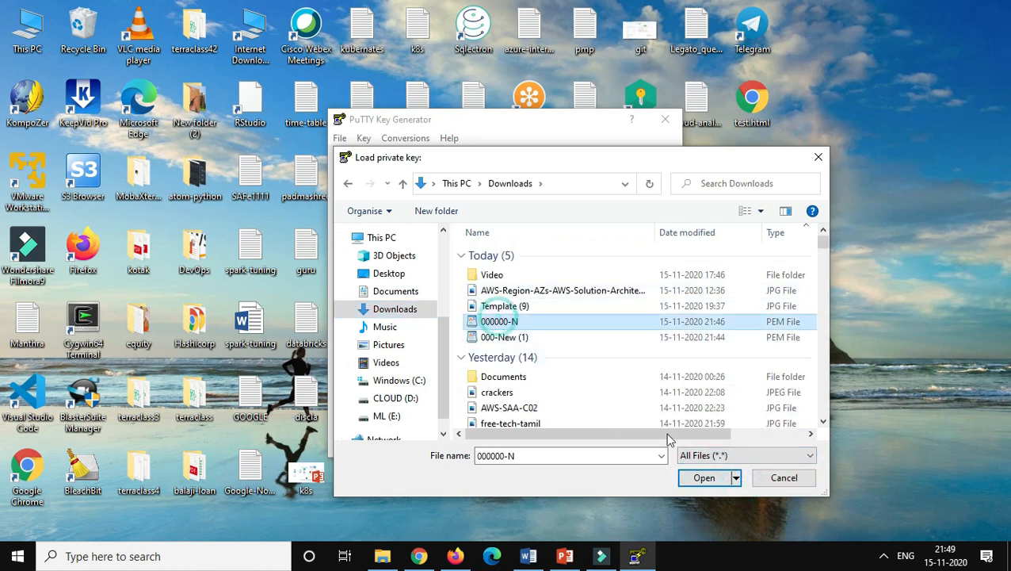
click(705, 477)
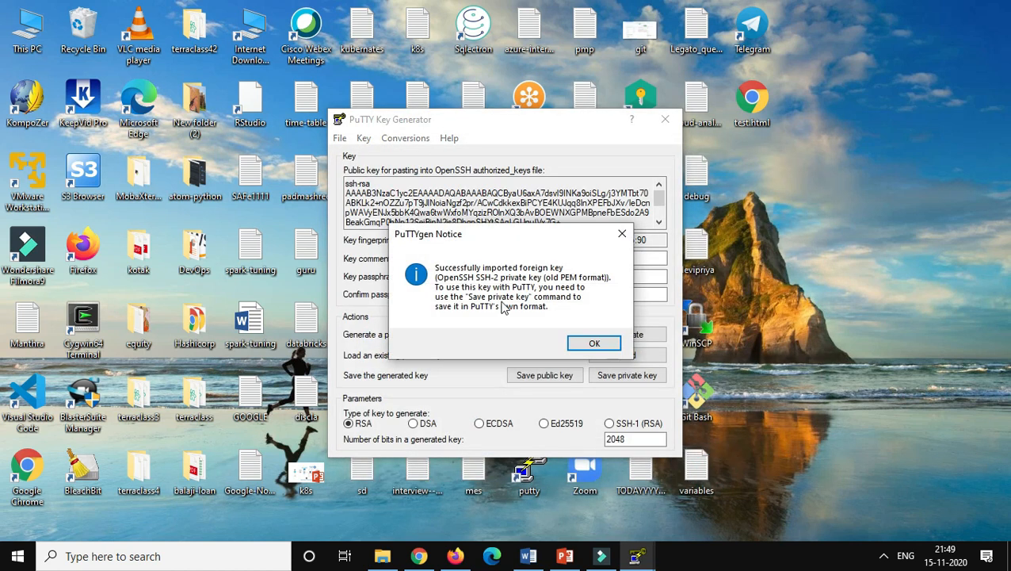
click(594, 342)
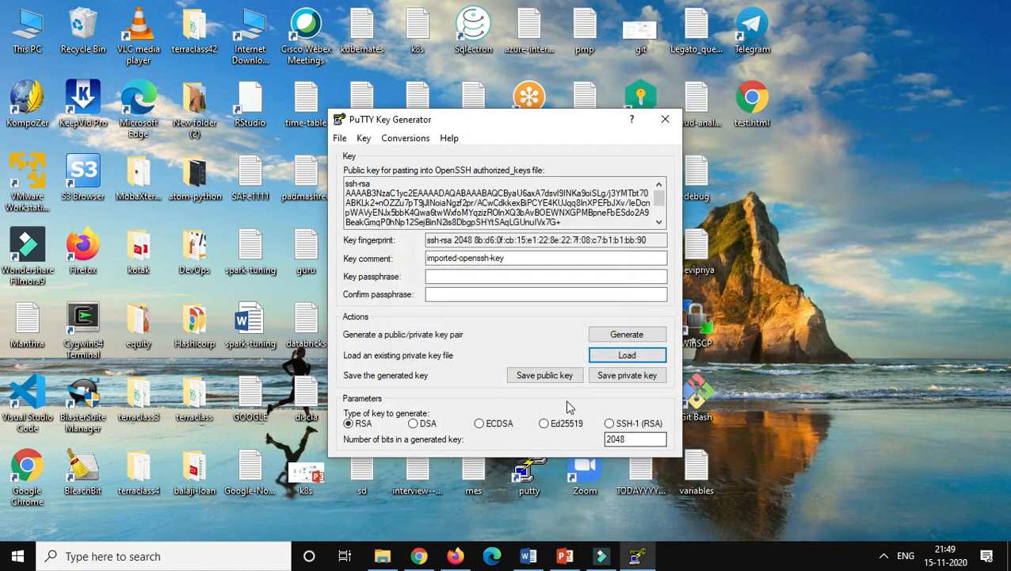
Save the private key without a passphrase as 000000-N in .ppk format in Downloads, and close PuTTYgen.
click(639, 376)
click(518, 333)
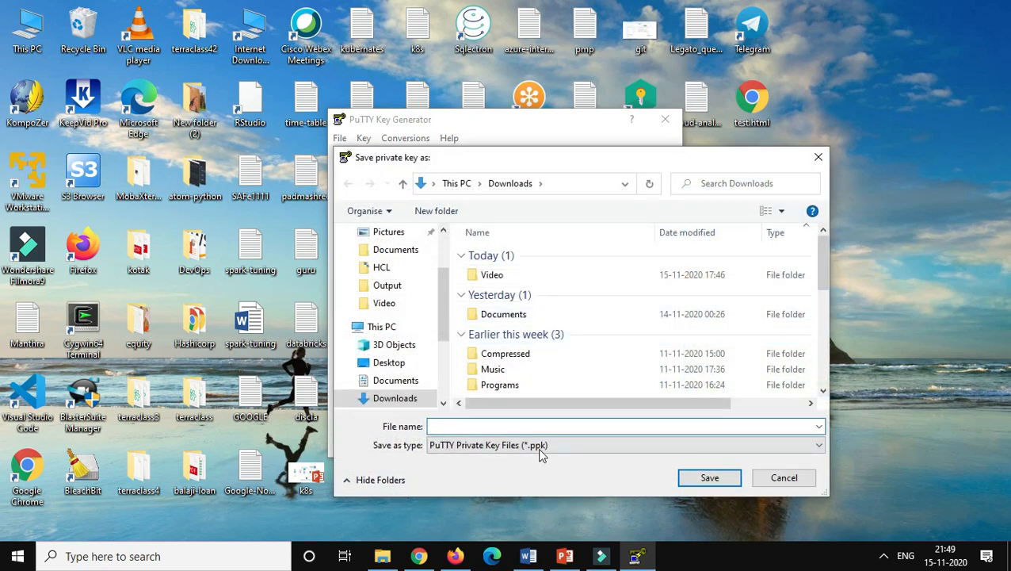
text(000)
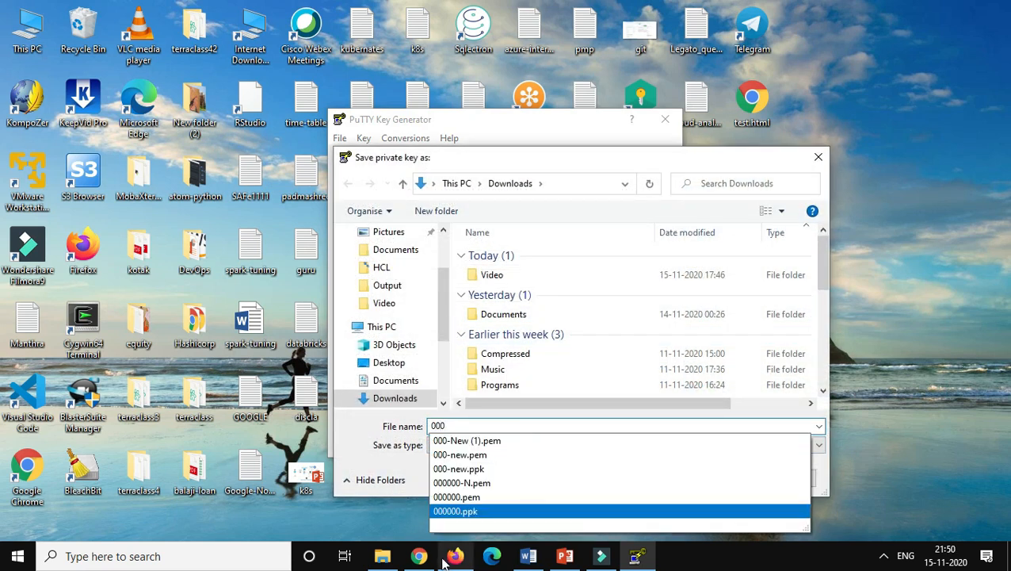
click(487, 483)
click(511, 424)
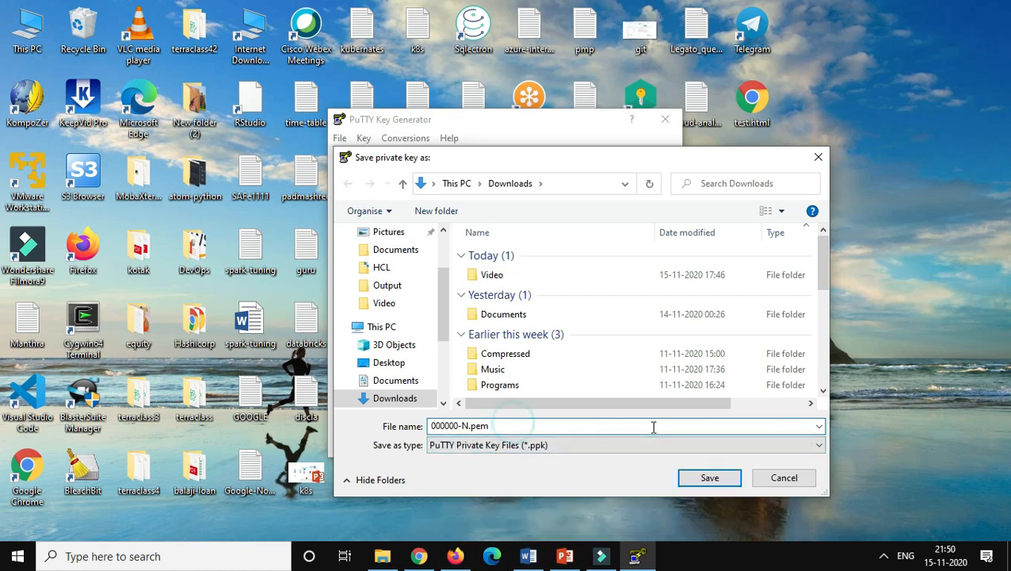
key(BackSpace)
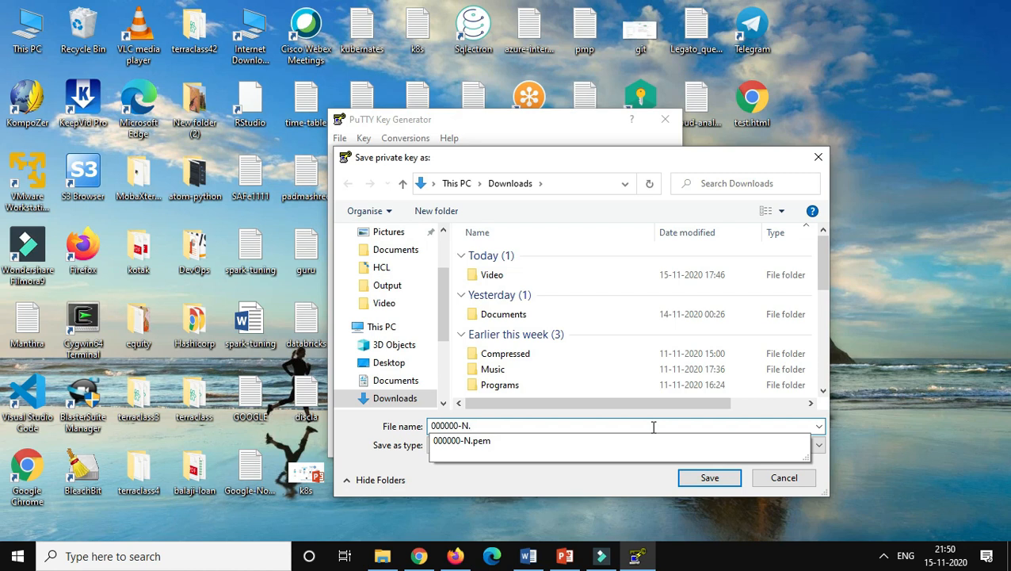
click(648, 485)
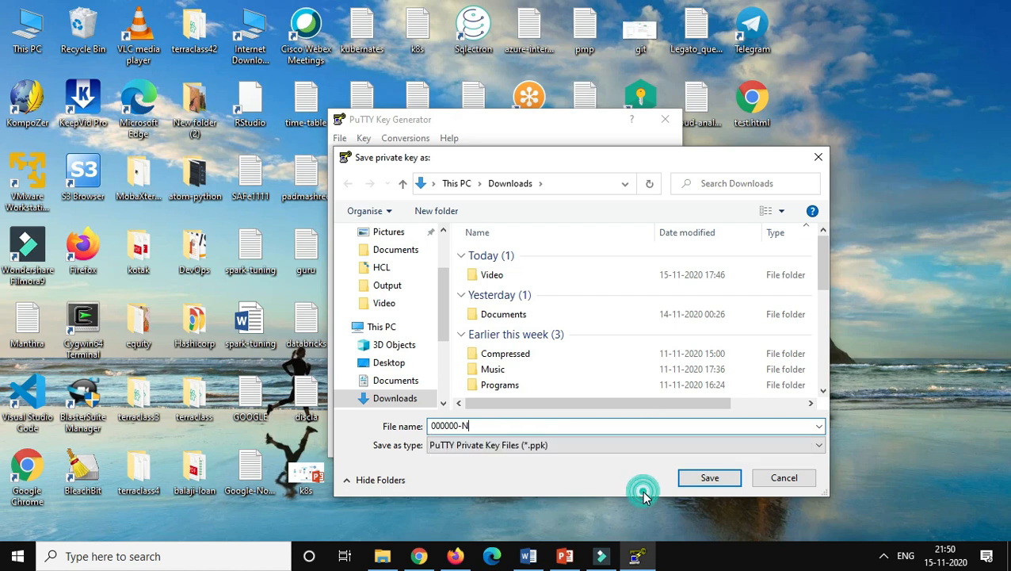
click(708, 480)
click(665, 119)
Open PuTTY, check the instance's user name on the EC2 Connect to instance page, and begin the PuTTY host name with ec2-user@.
double_click(543, 470)
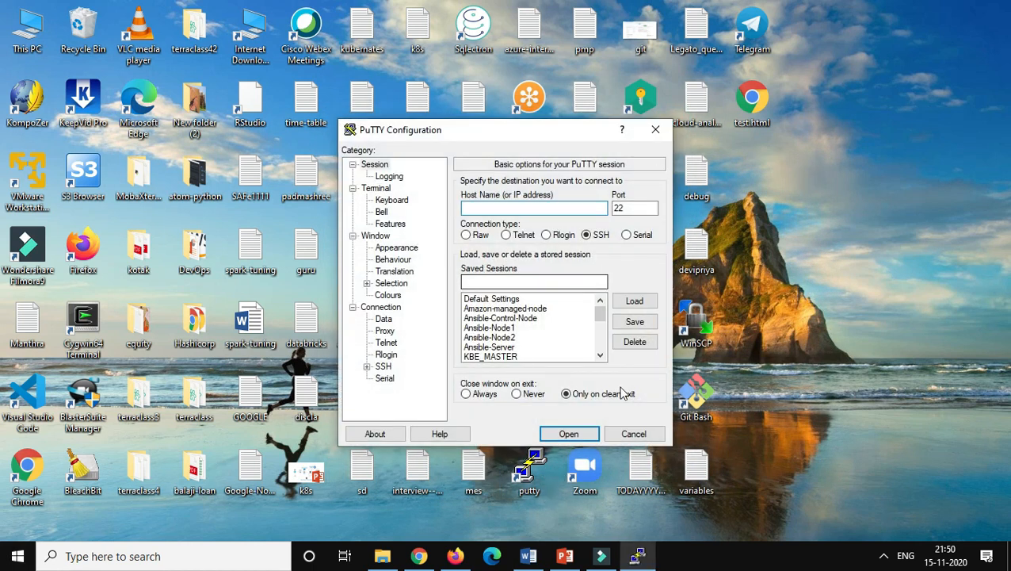
click(419, 555)
triple_click(147, 287)
key(BackSpace)
click(356, 234)
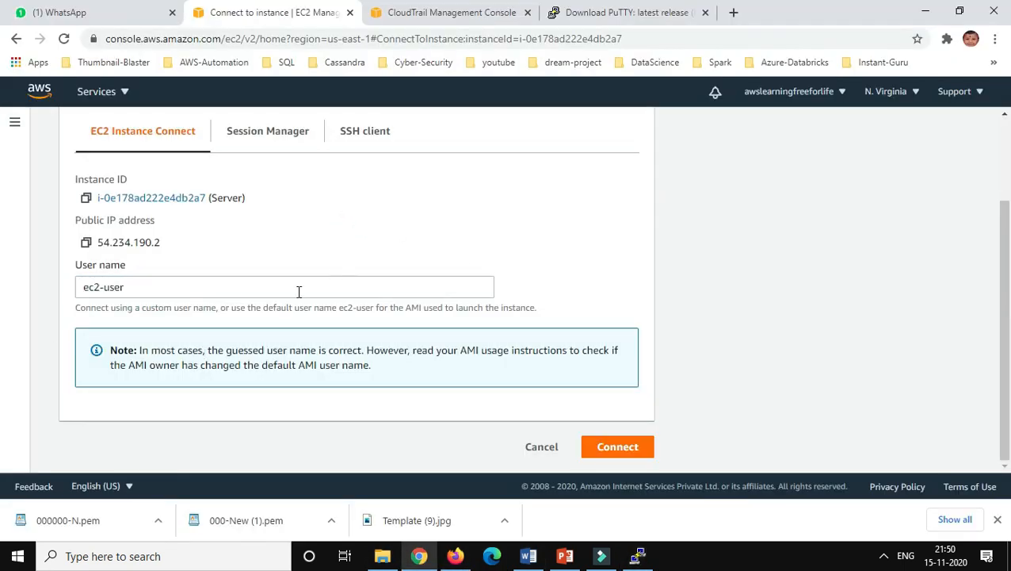
click(926, 11)
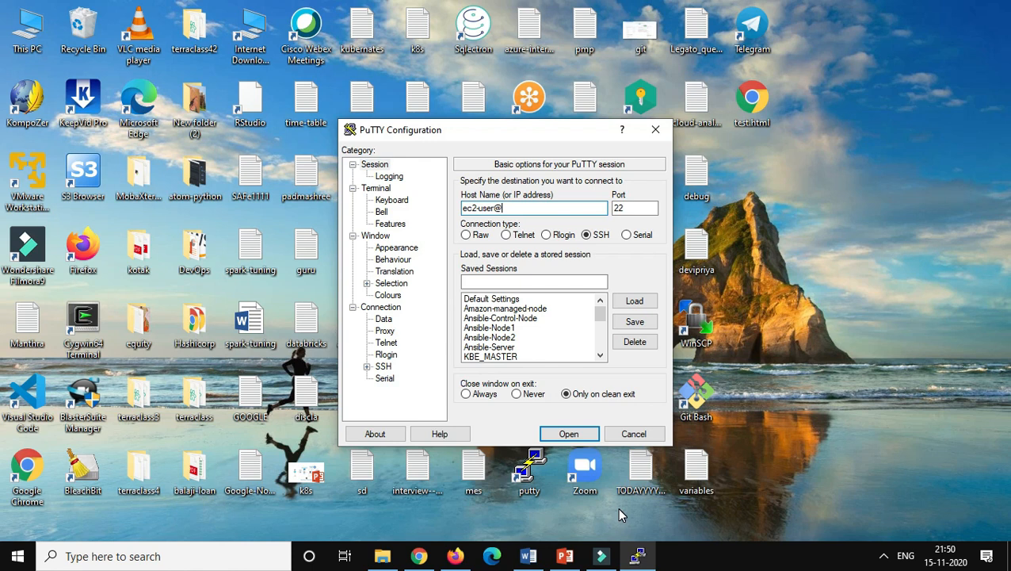
Copy the instance's public IP address 54.234.190.2 from the EC2 console in Chrome and append it to the host name in PuTTY.
click(418, 555)
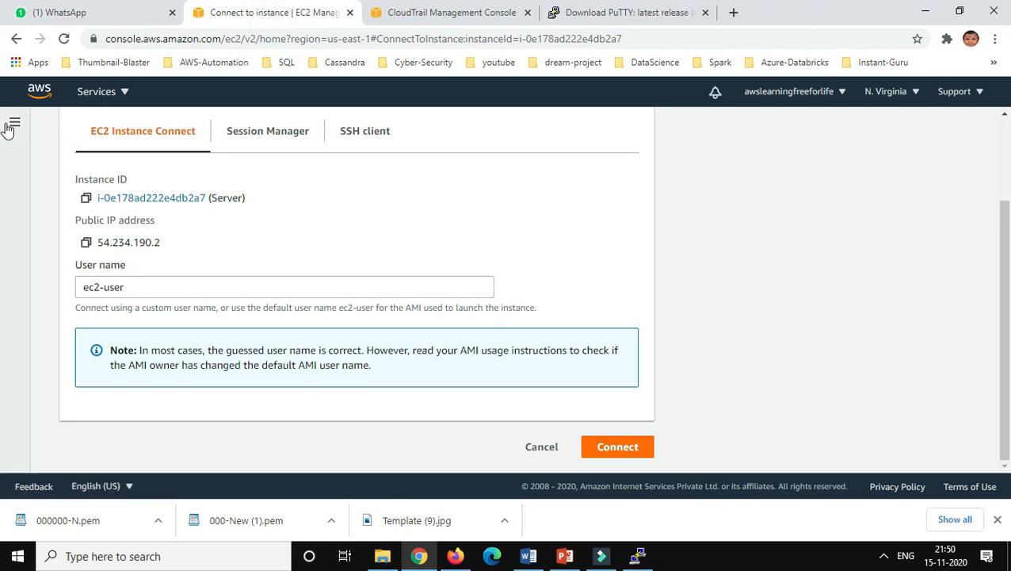
scroll(421, 336, up, 2)
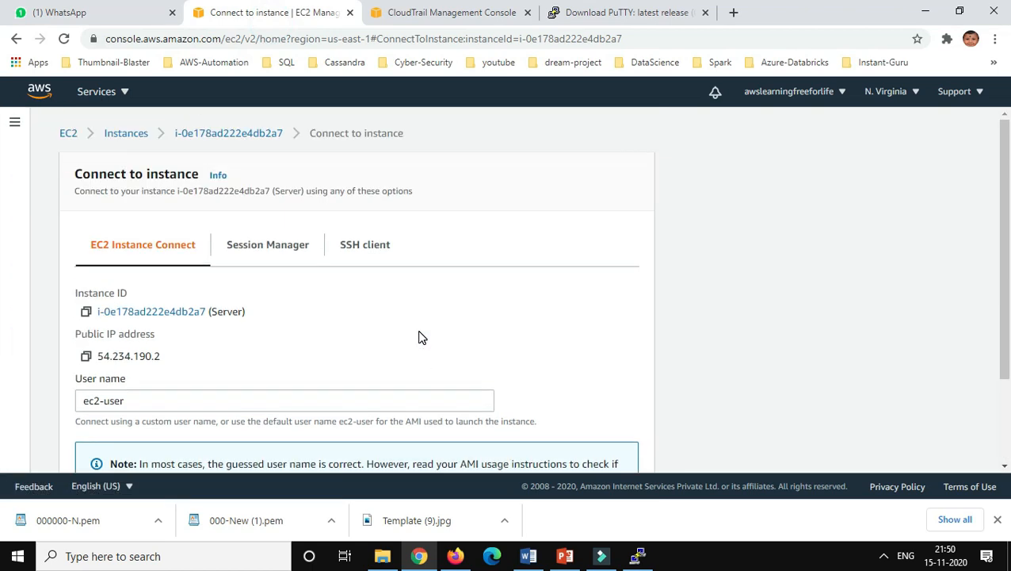
drag(164, 361, 87, 358)
key(ctrl+c)
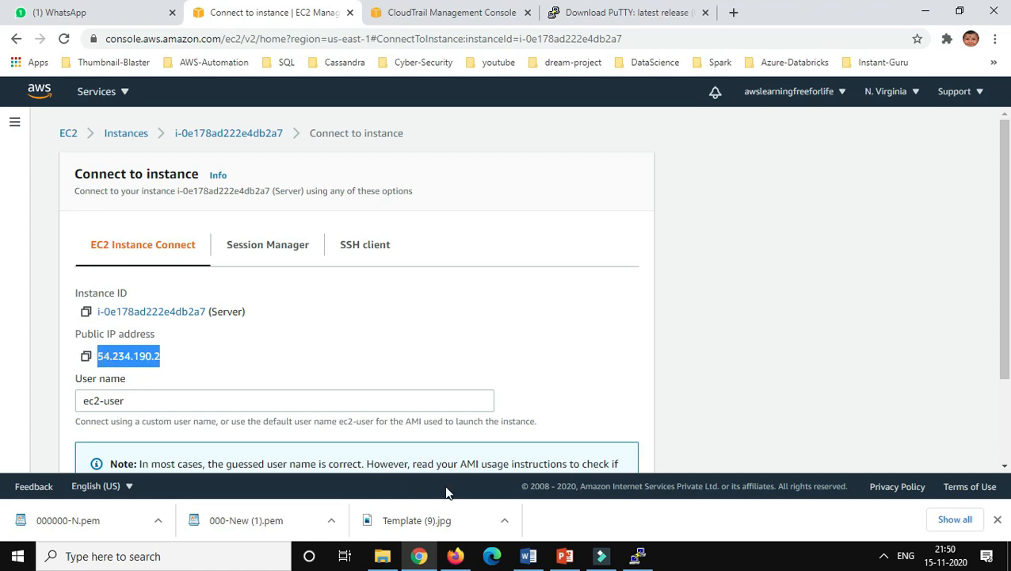
click(638, 555)
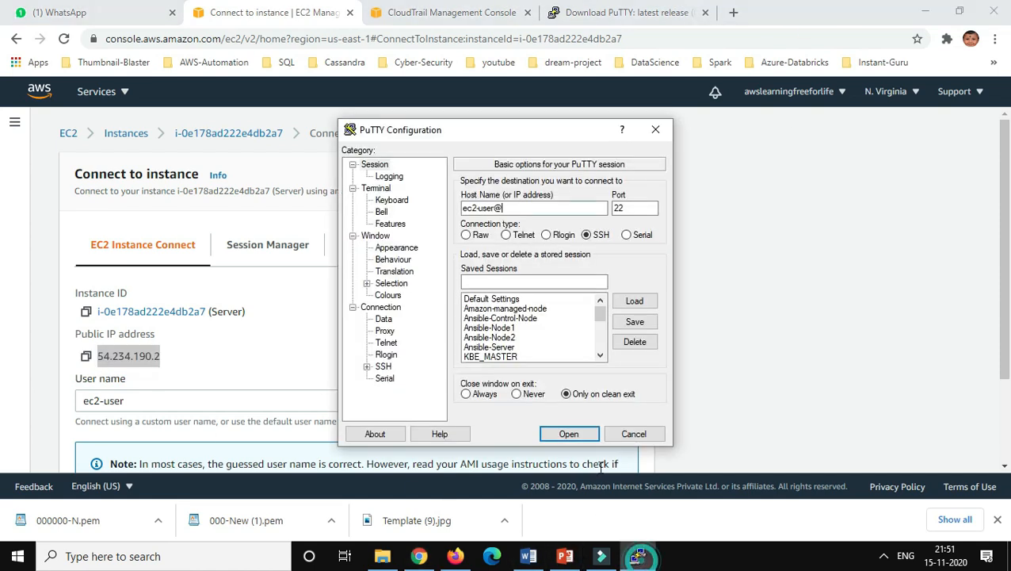
key(ctrl+v)
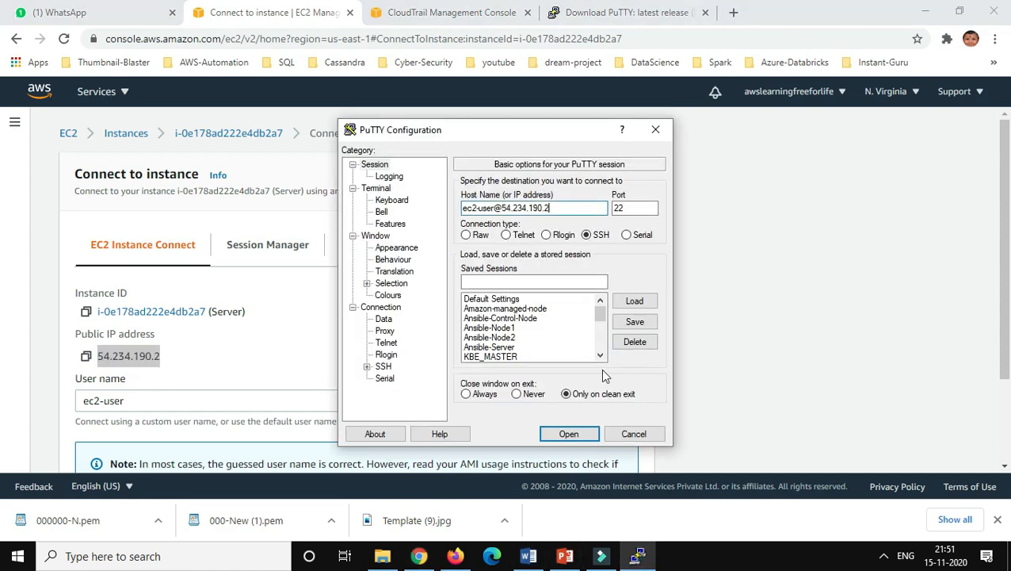
Select the 000000-N .ppk file in Downloads as the private key file for SSH authentication.
click(365, 366)
click(397, 355)
click(629, 334)
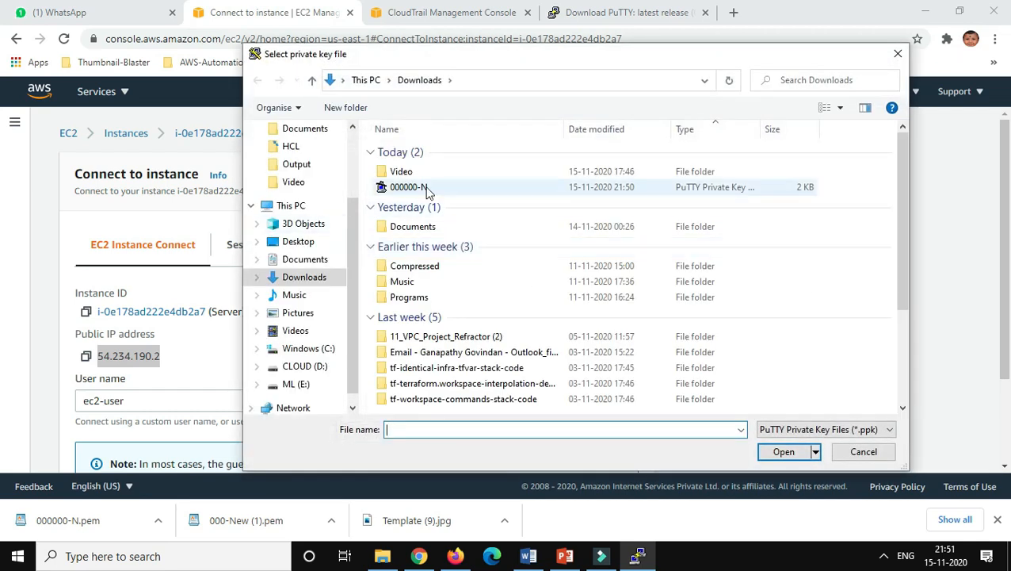
click(426, 190)
click(784, 451)
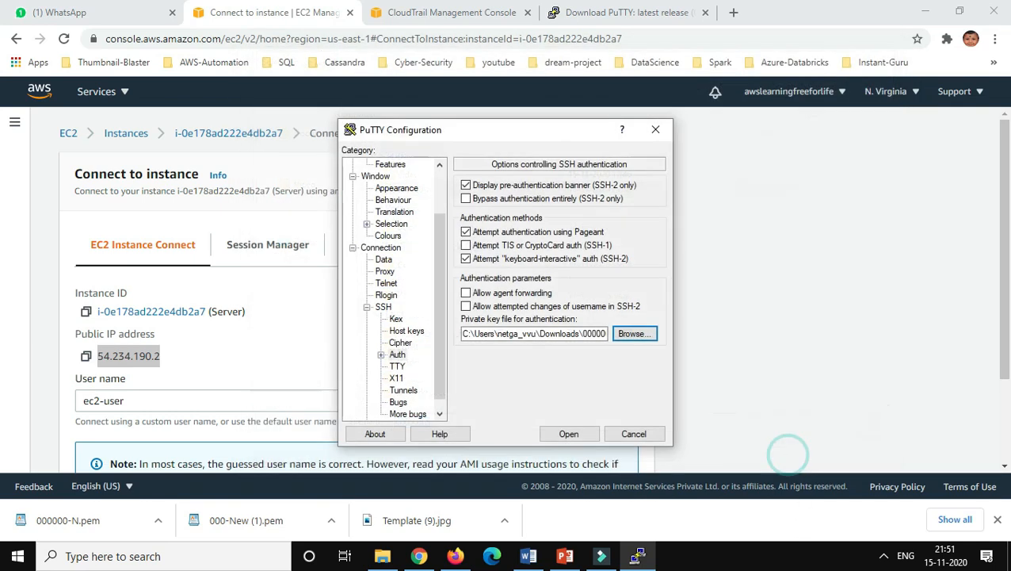
Open the SSH session to the instance and accept the server's host key into PuTTY's cache.
scroll(442, 229, up, 2)
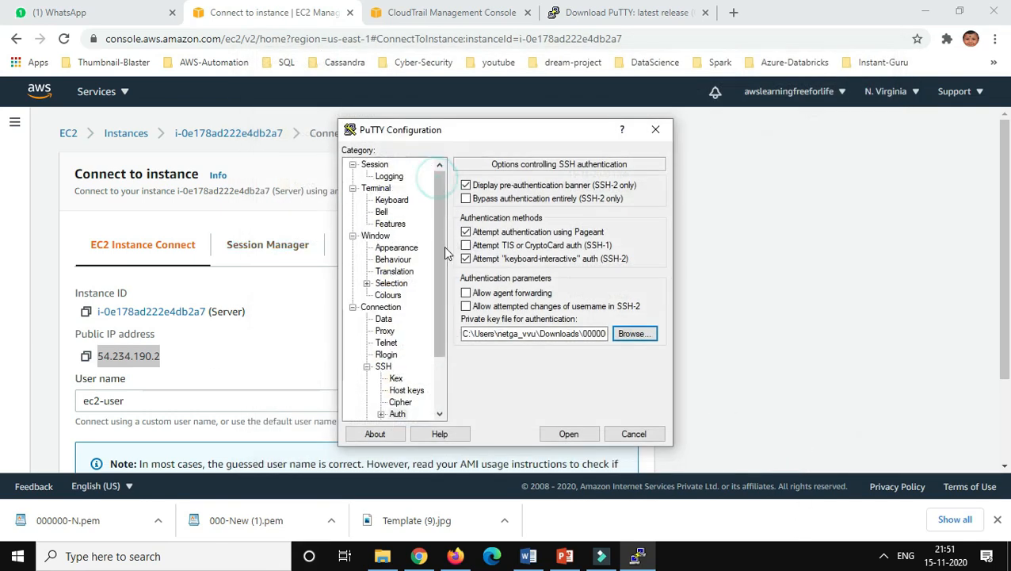
click(568, 434)
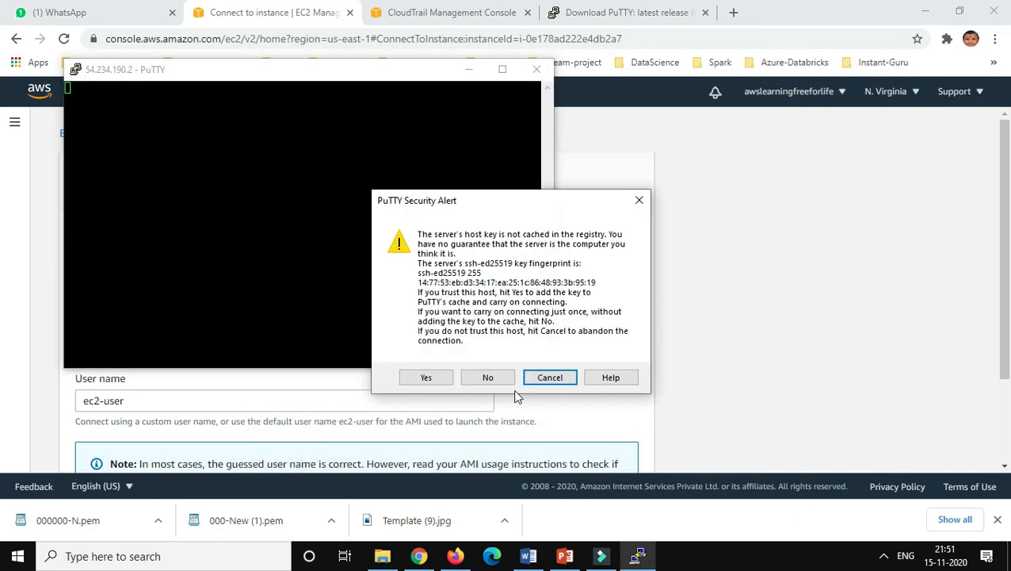
click(425, 378)
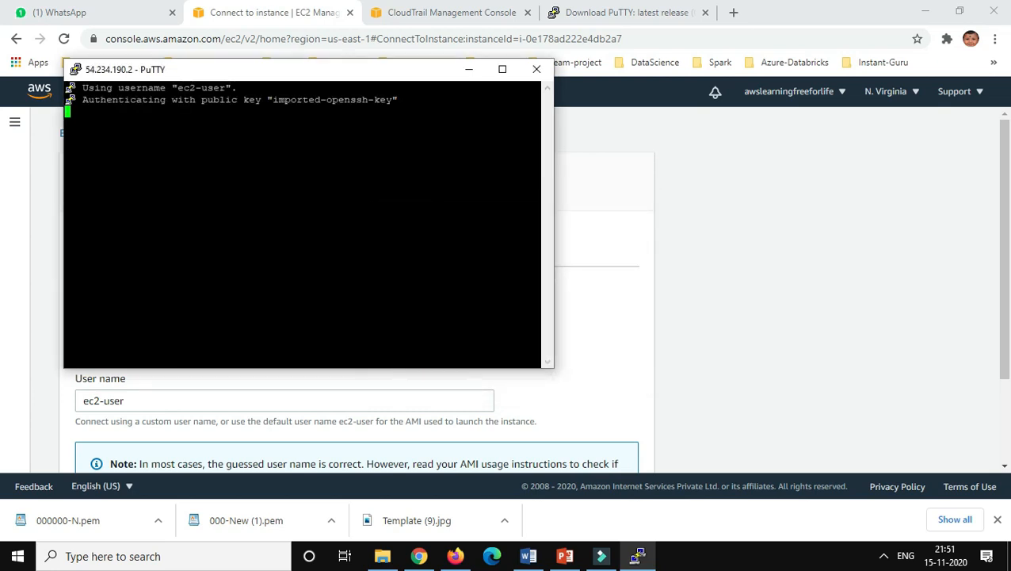
Change the PuTTY terminal font to Courier New, bold, 14-point, apply it, and move the terminal window slightly up.
right_click(265, 71)
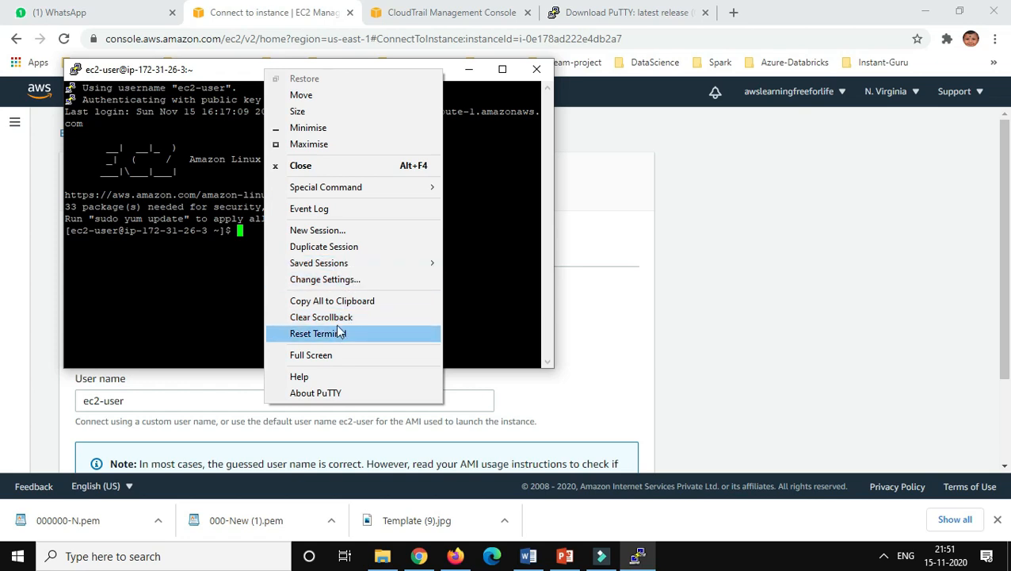
click(340, 281)
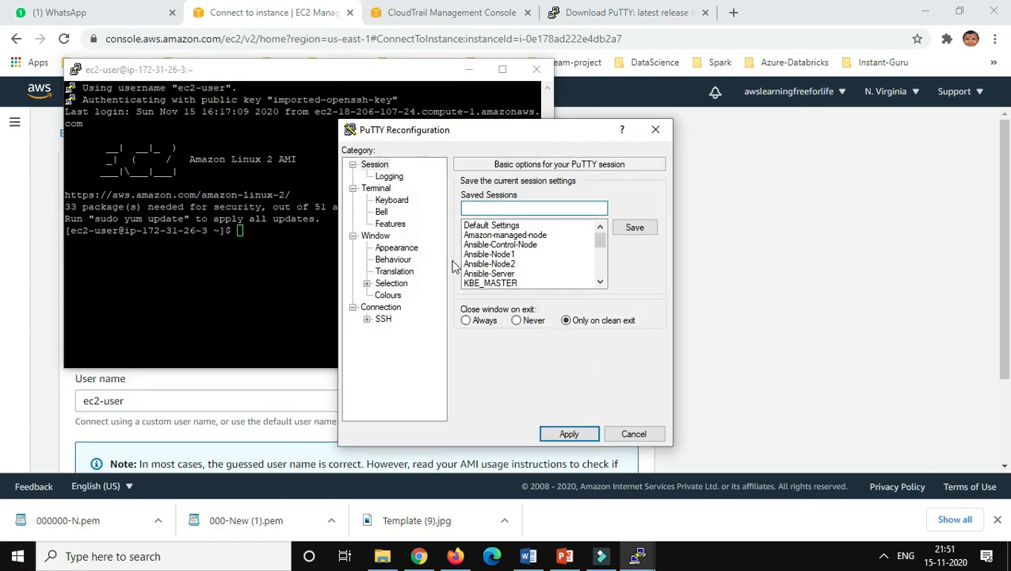
click(400, 249)
click(633, 269)
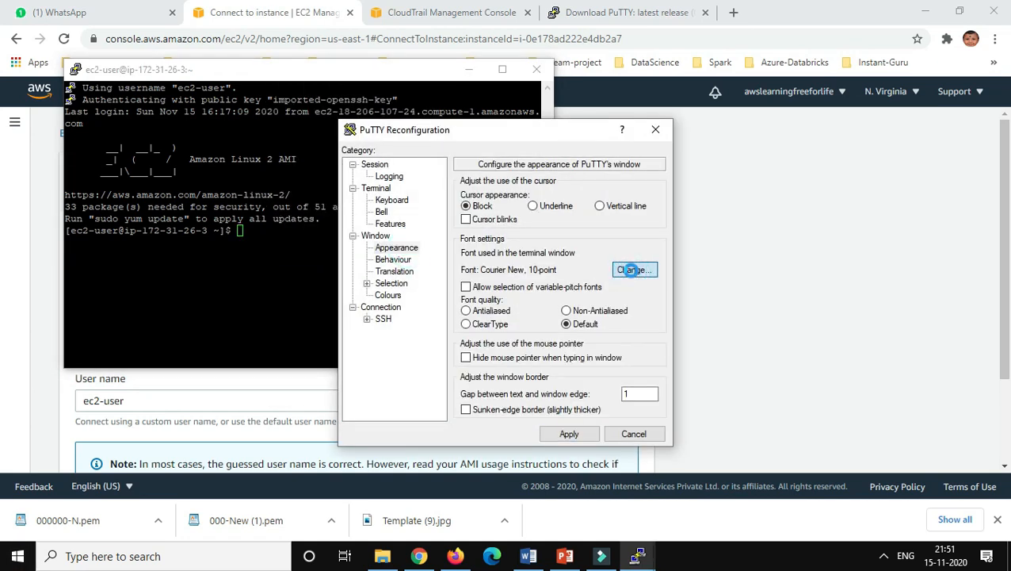
click(526, 281)
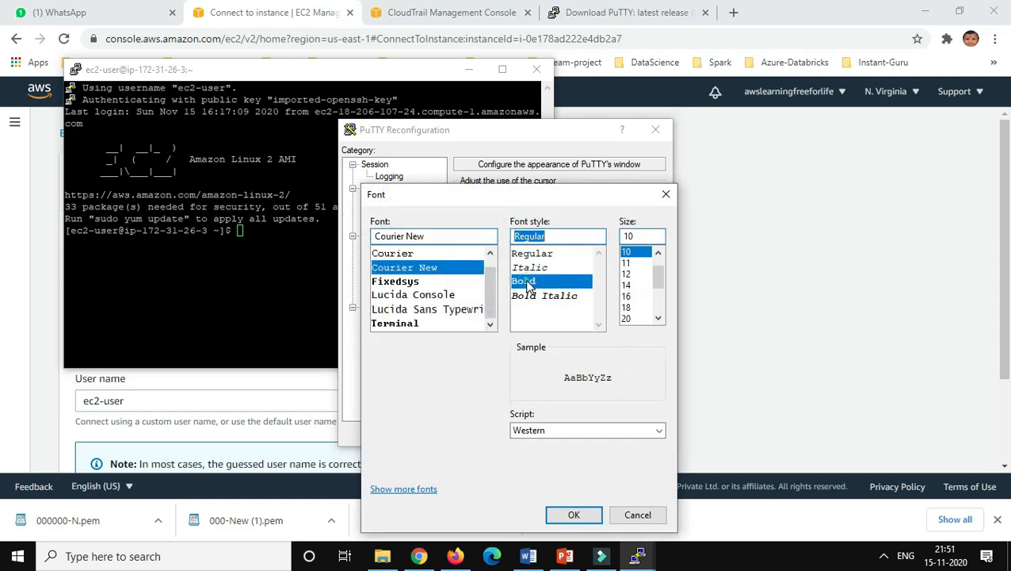
click(627, 275)
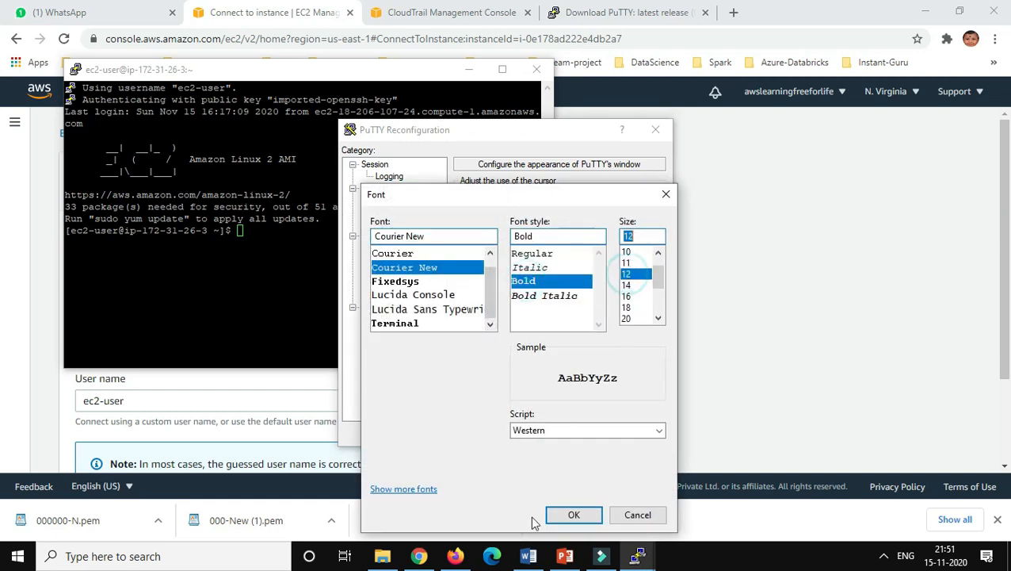
click(630, 286)
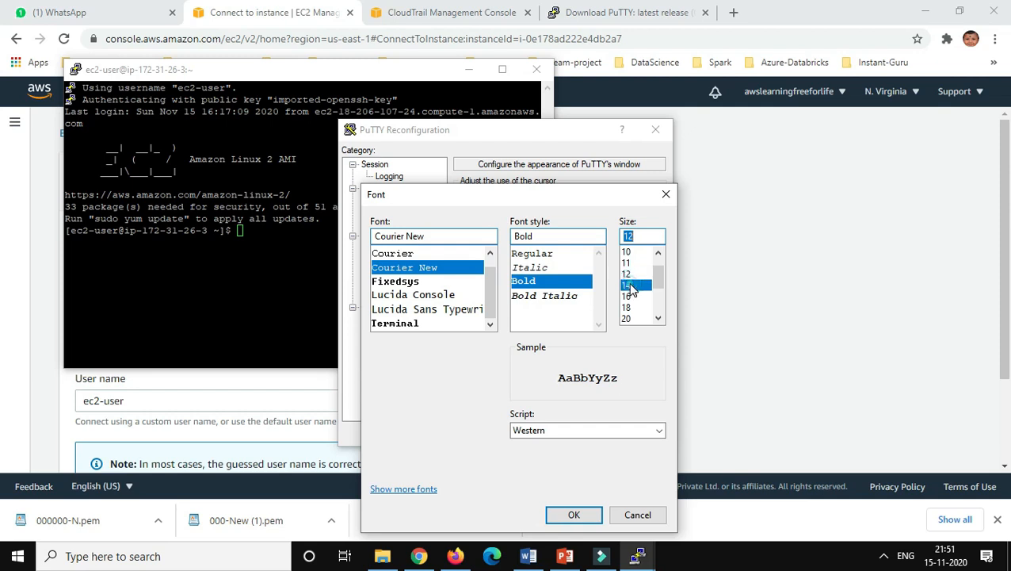
click(573, 514)
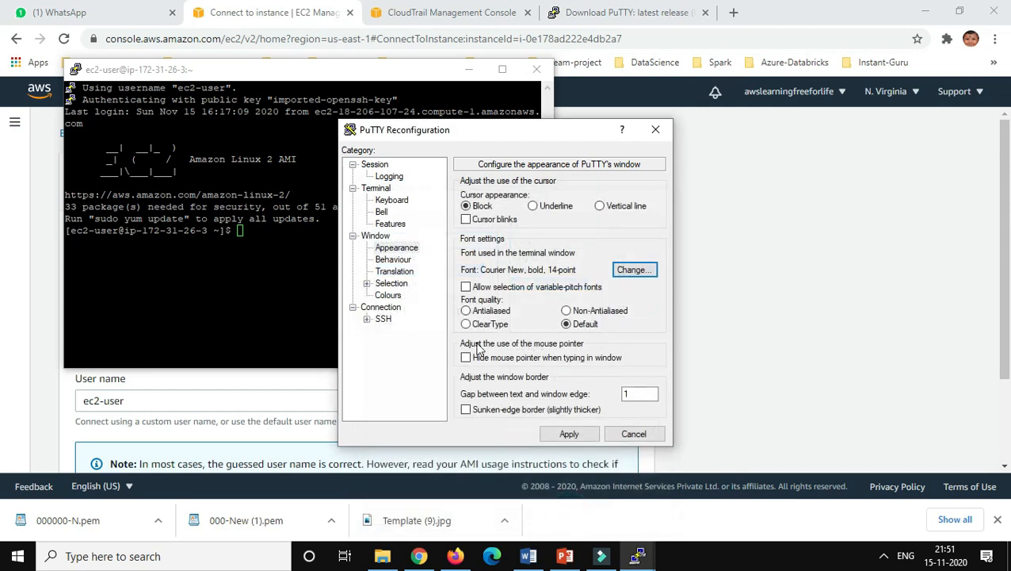
click(569, 433)
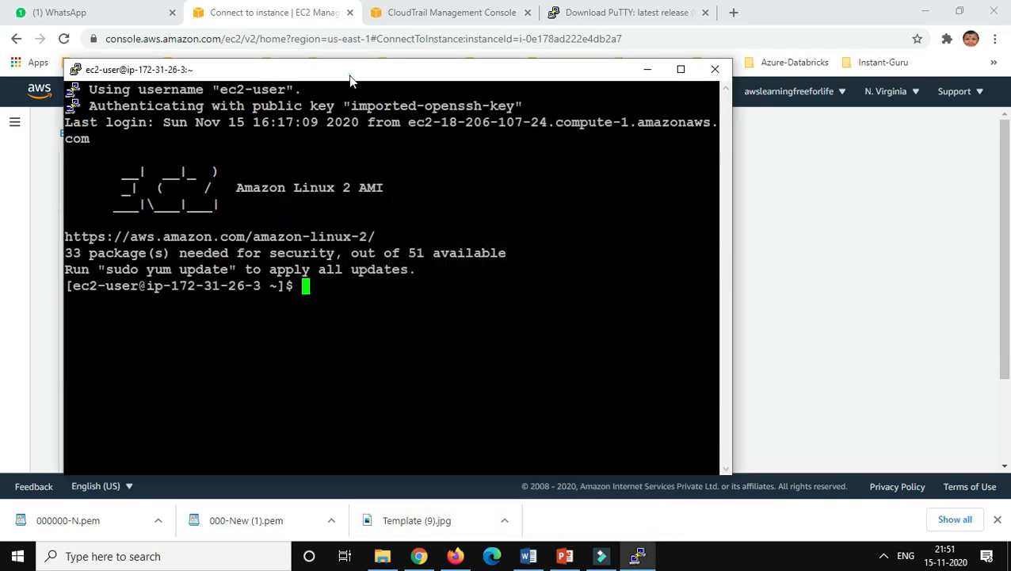
drag(349, 75, 353, 52)
Switch to the root user in the terminal with sudo su.
text(sudo s)
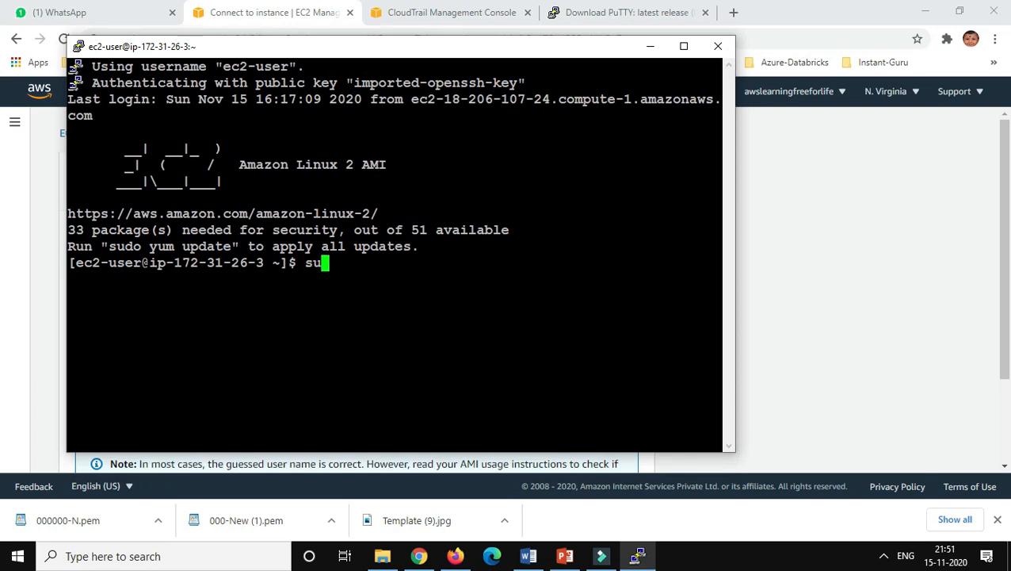
text(u)
key(Return)
Install the Apache web server with the command yum install httpd -y.
text(yu)
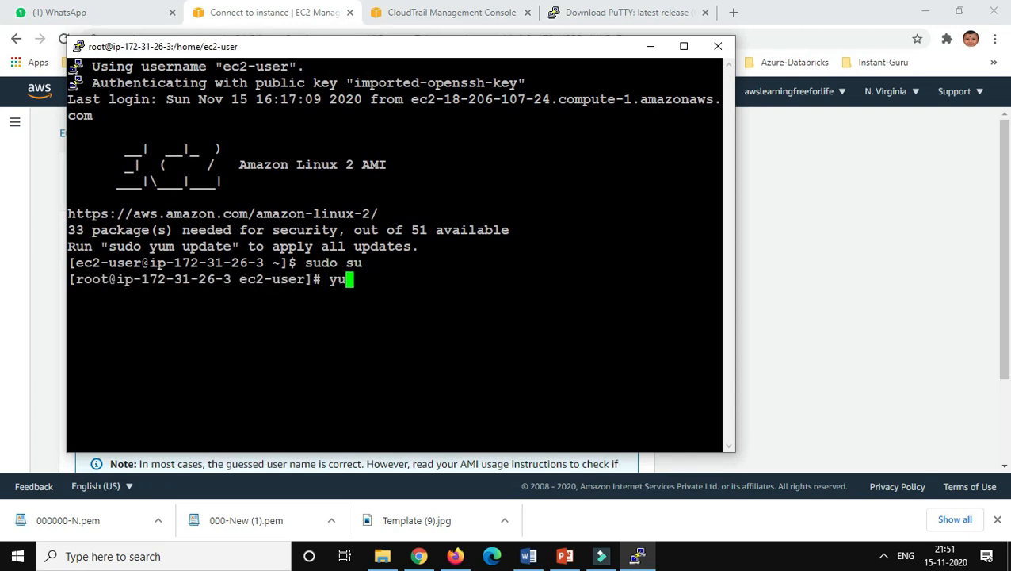
text(m install)
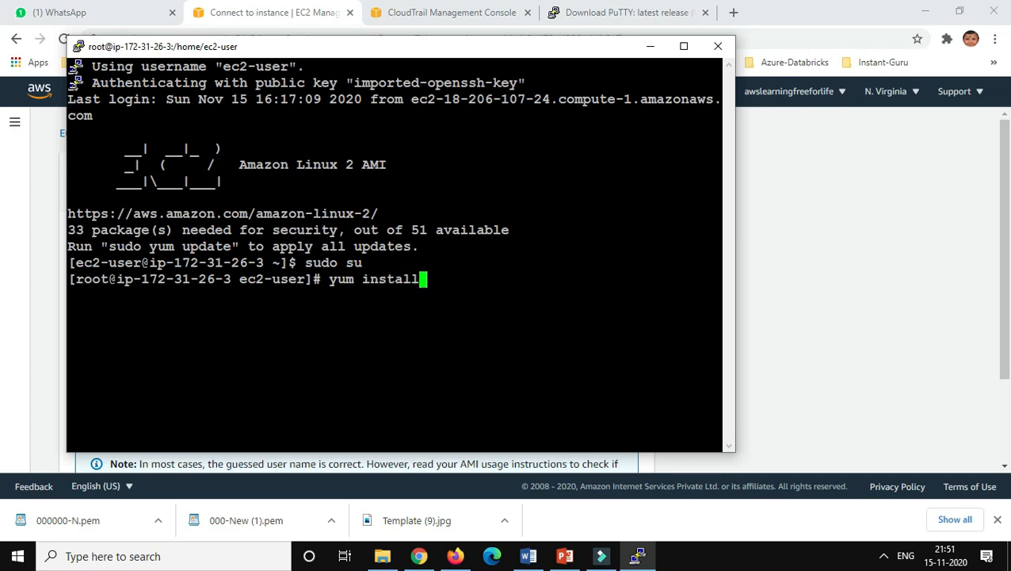
text( httpd)
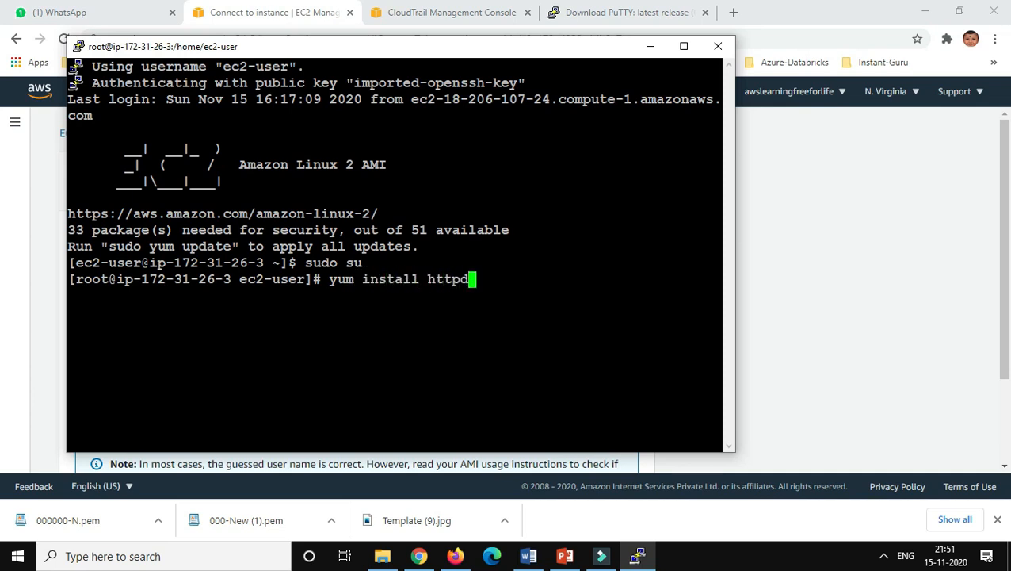
text( -y)
key(Return)
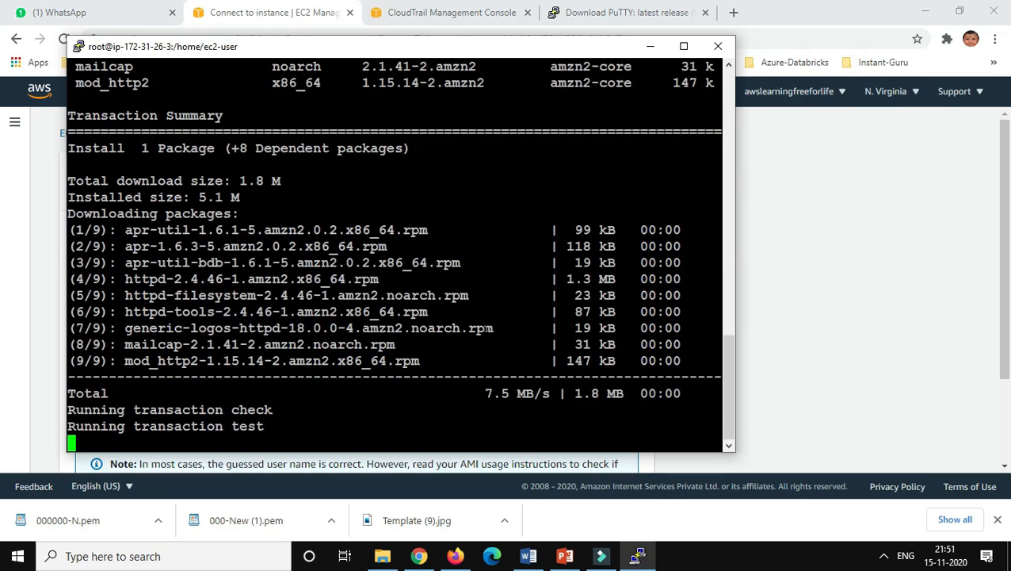
Start the httpd service and enable it at boot with systemctl start httpd and systemctl enable httpd.
text(systemctl )
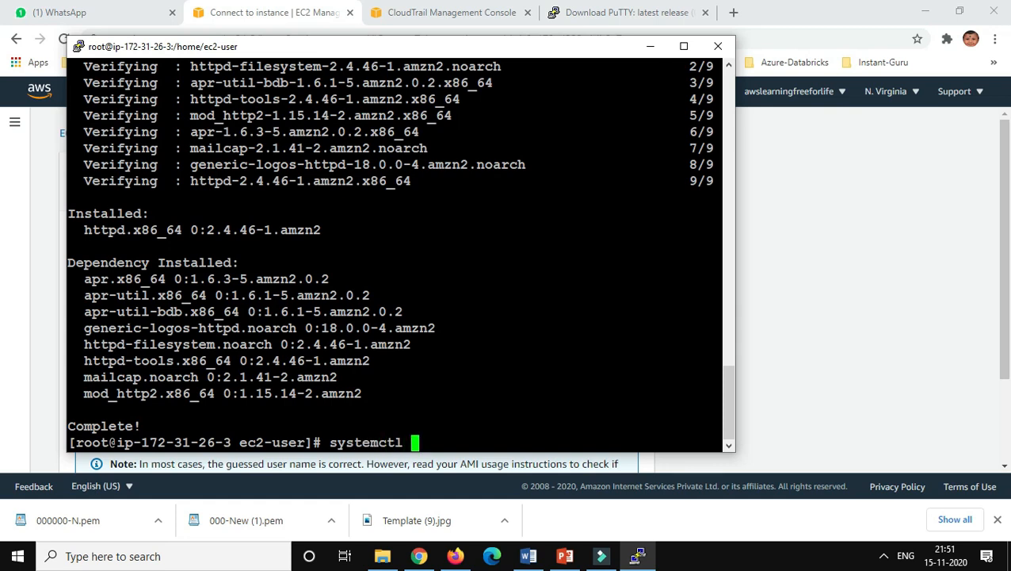
text(start httpd)
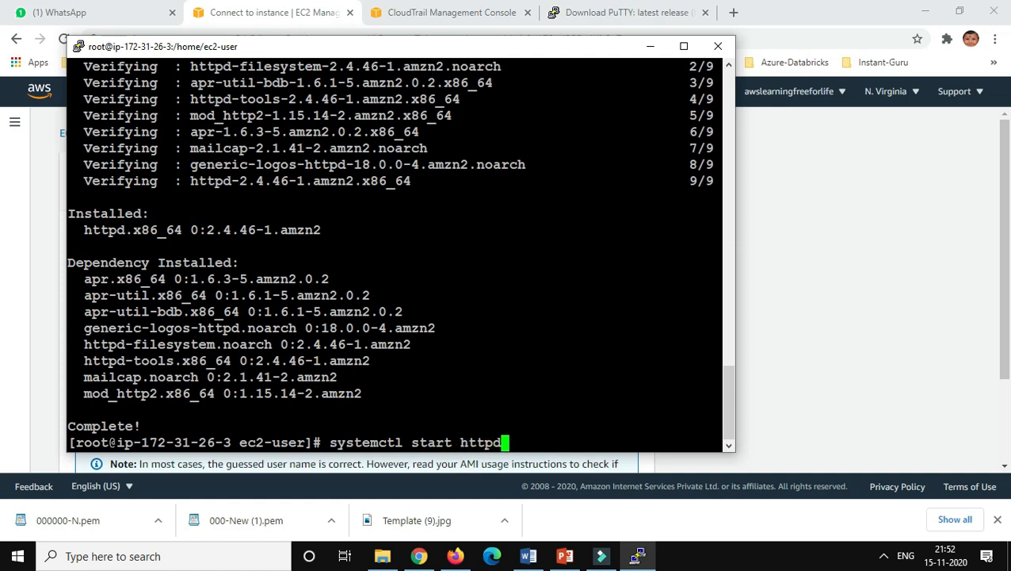
key(Return)
text(sys)
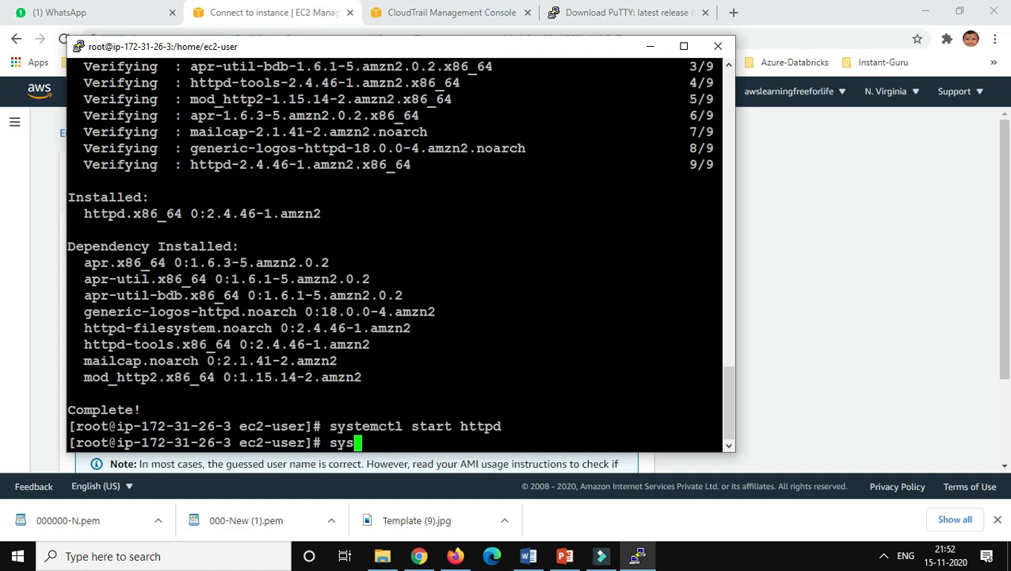
text(temctl )
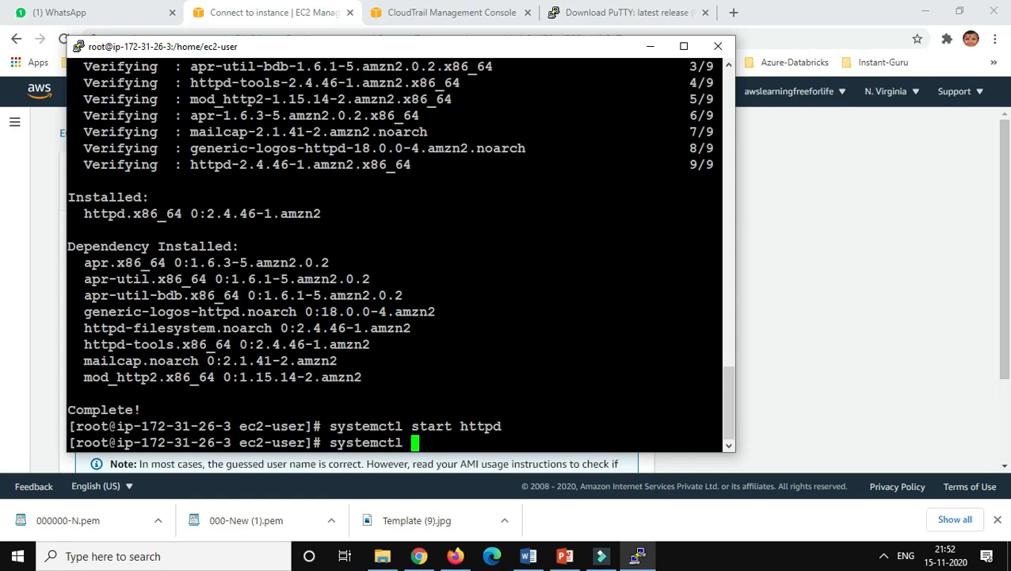
text(enable httpd)
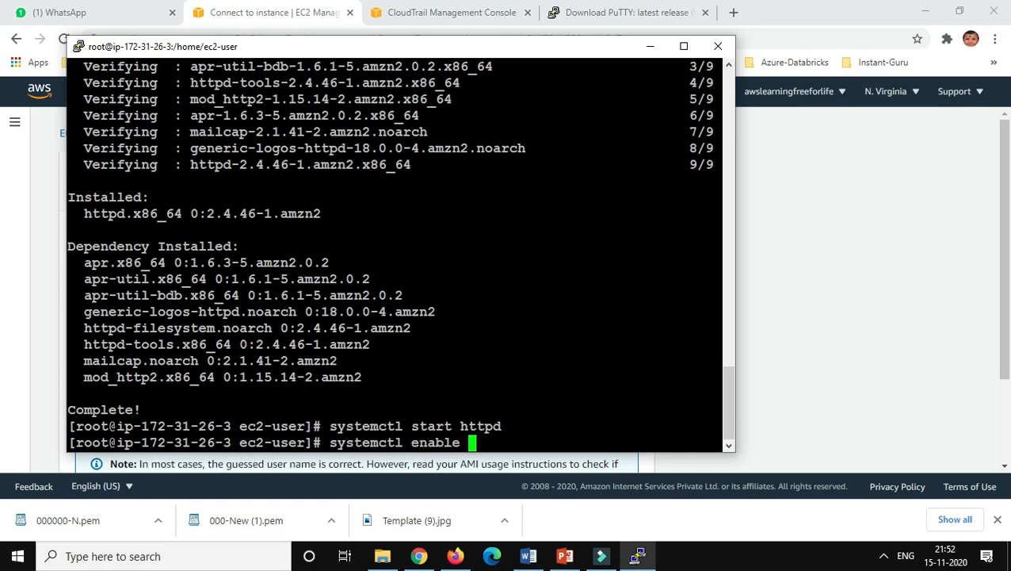
key(Return)
Change to the web root directory /var/www/html and list its contents with ls.
text(cd /)
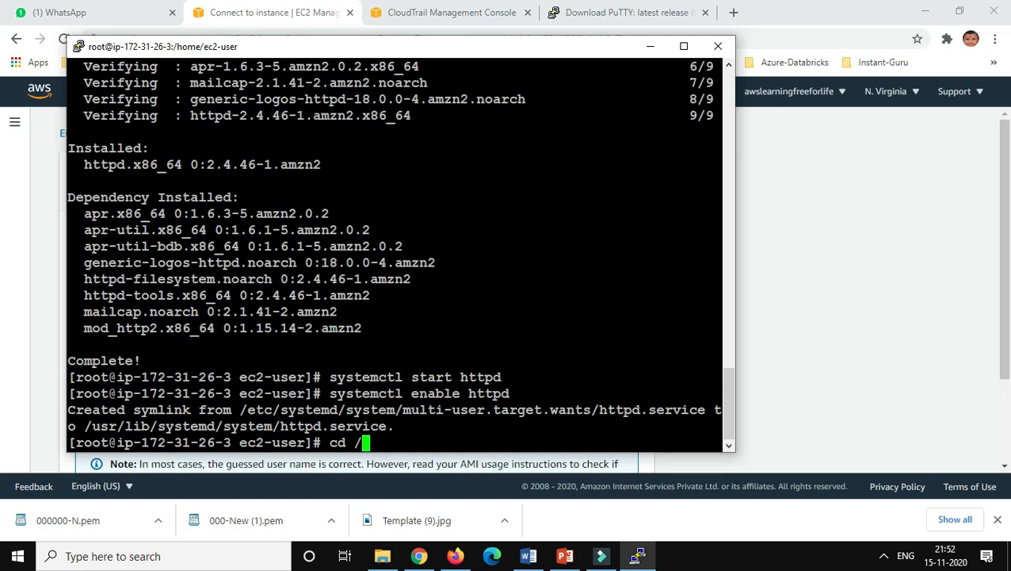
text(var/www/html)
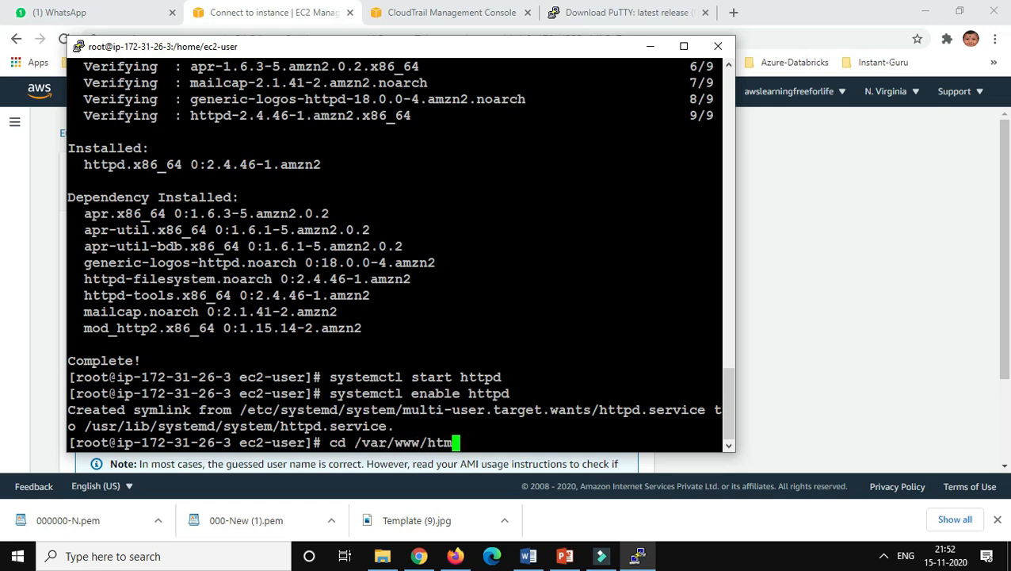
key(Return)
text(ls)
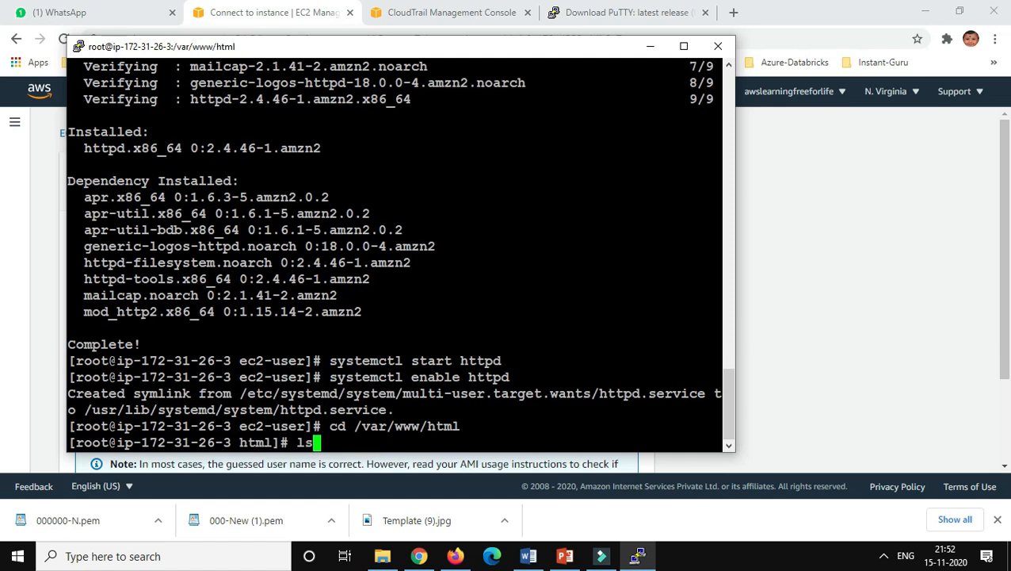
key(Return)
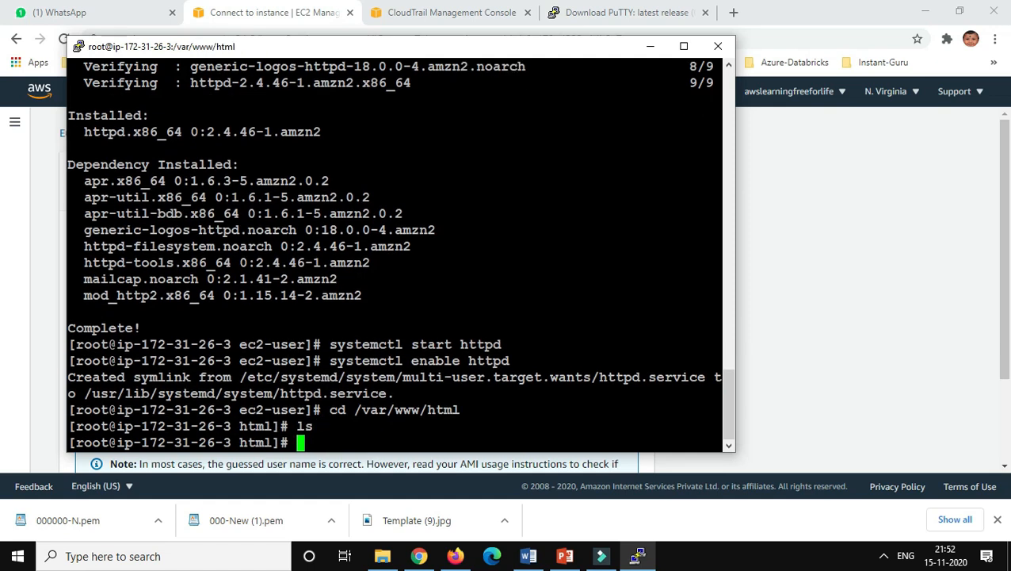
Create a new file named index.html in the web root with the command vi index.html.
text(vi i)
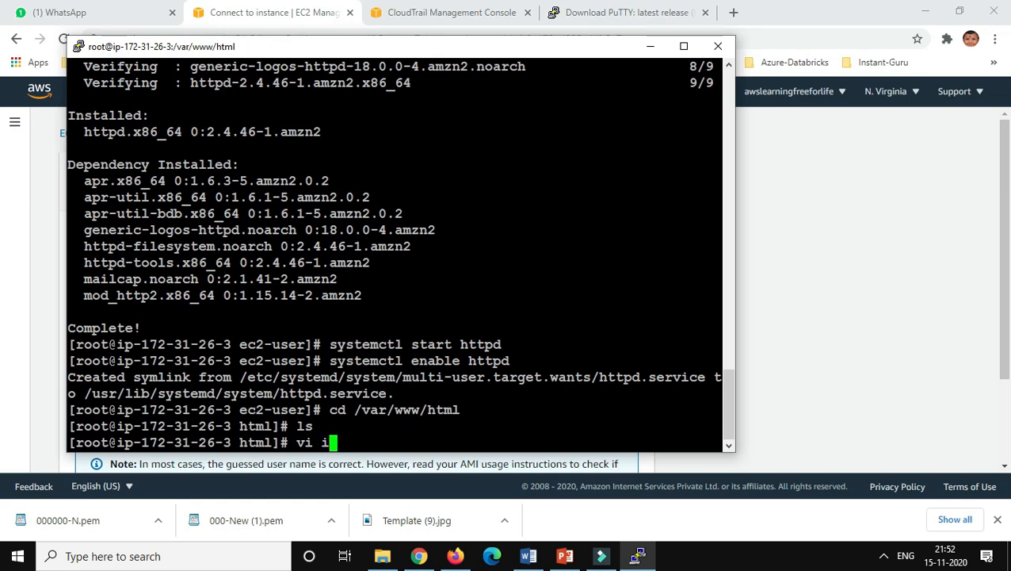
text(ndexhtml)
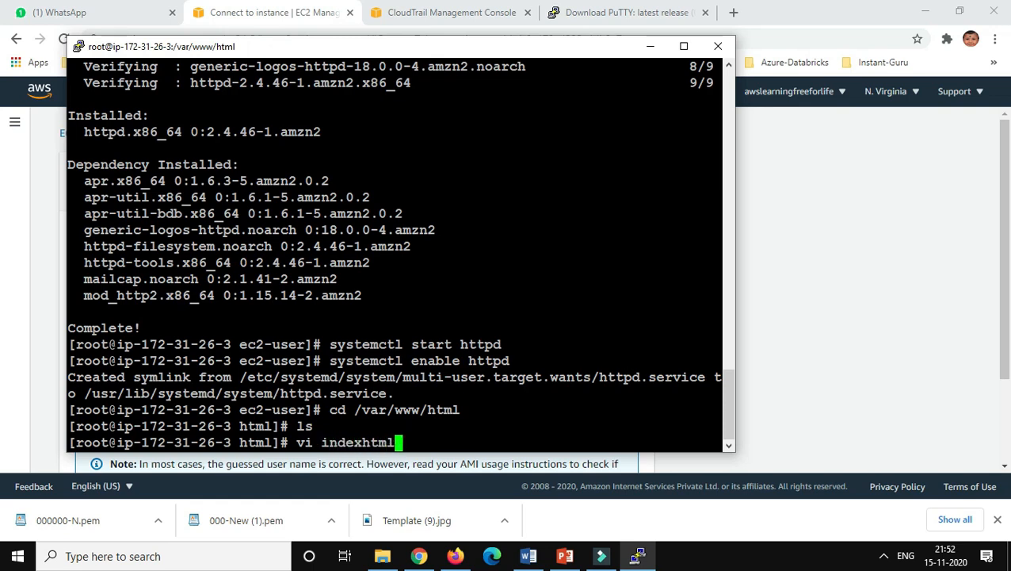
key(BackSpace)
key(BackSpace)
key(BackSpace)
key(BackSpace)
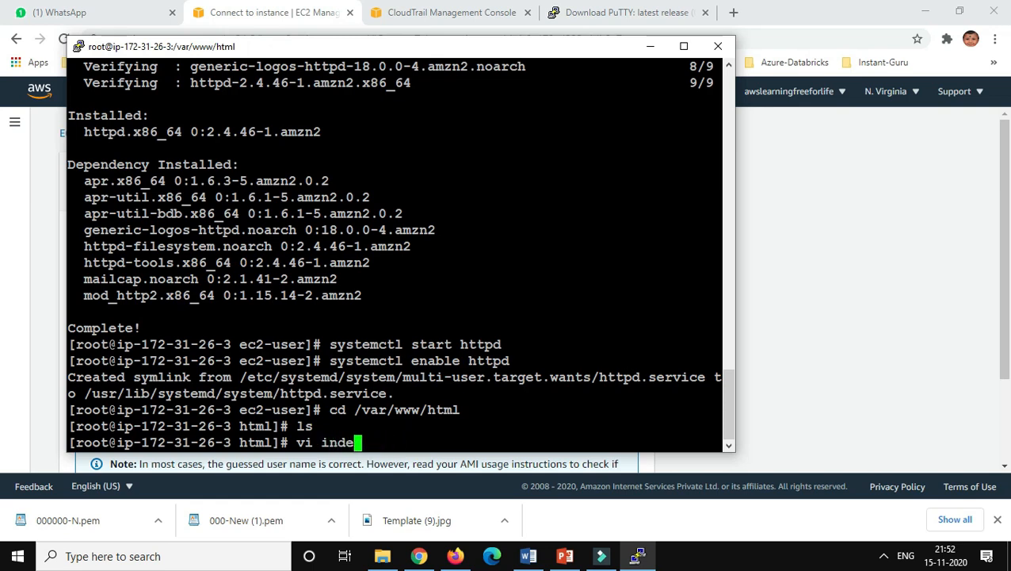
text(x.html)
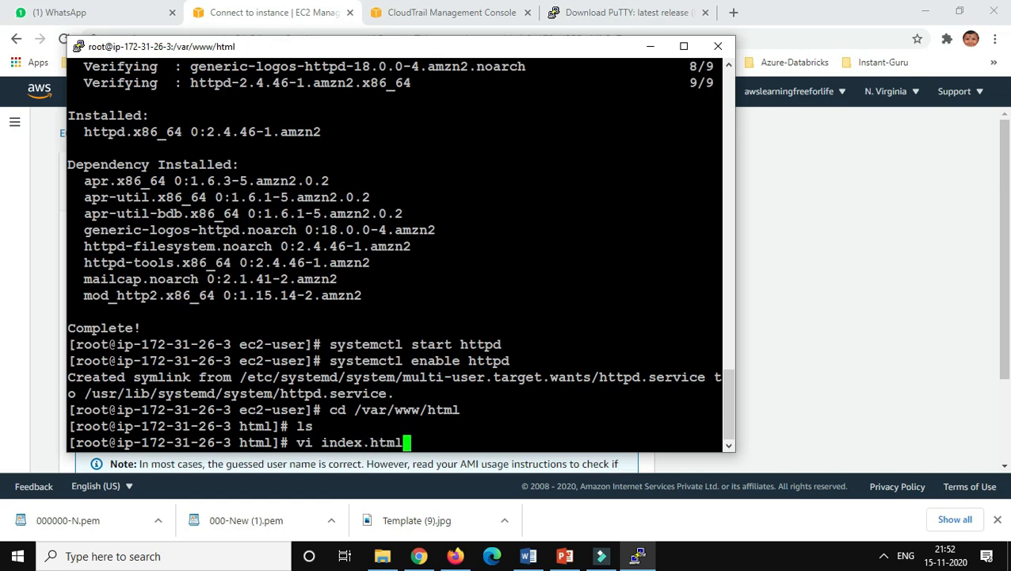
key(Return)
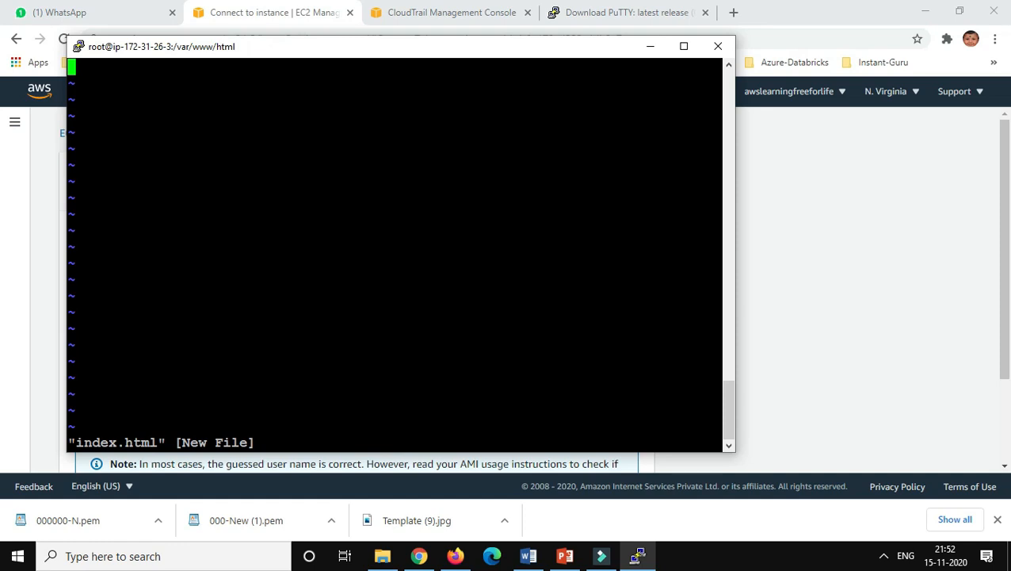
Insert the line <h1>This is test Page for AWS Linux EC2 Excercise</h1> into index.html.
text(i<)
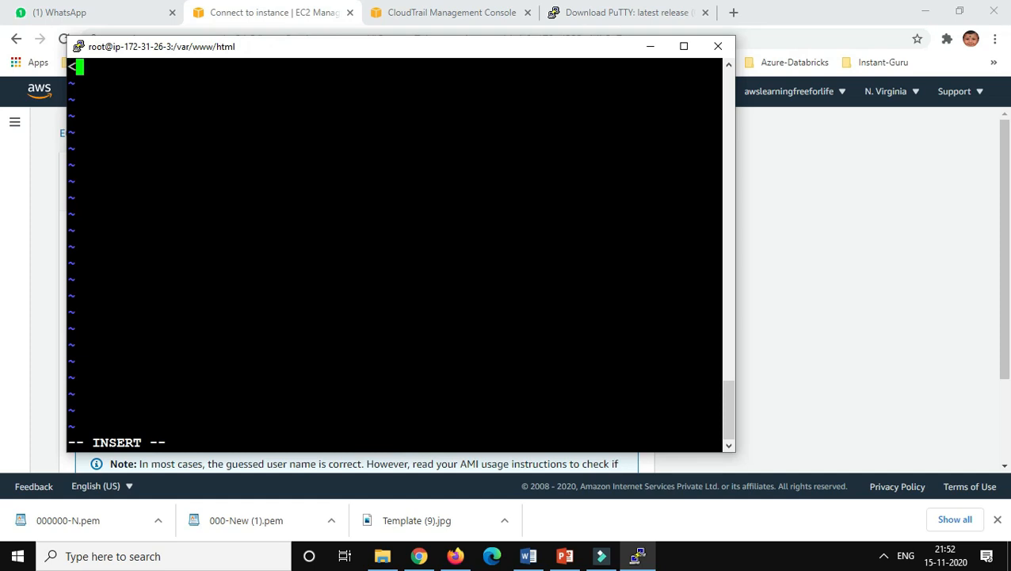
text(h1>This is )
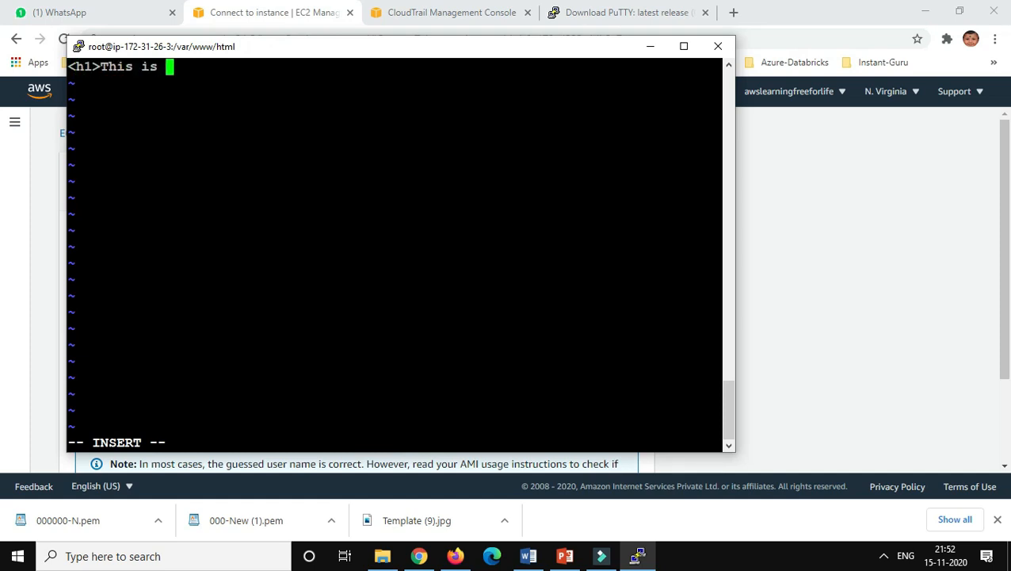
text(test ag)
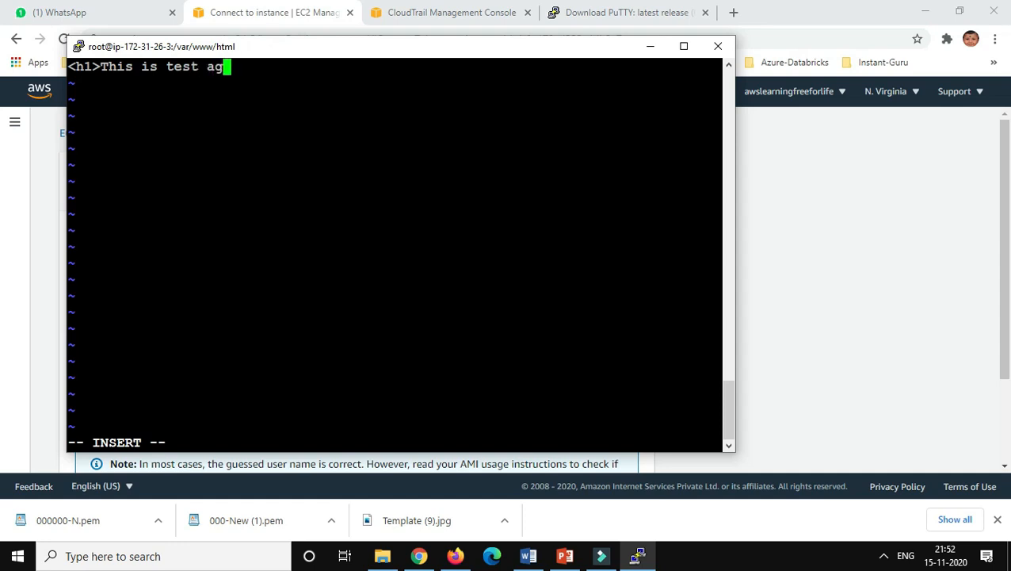
text(e for)
key(BackSpace)
key(BackSpace)
key(BackSpace)
key(BackSpace)
key(BackSpace)
key(BackSpace)
key(BackSpace)
key(BackSpace)
text(Page for Linux)
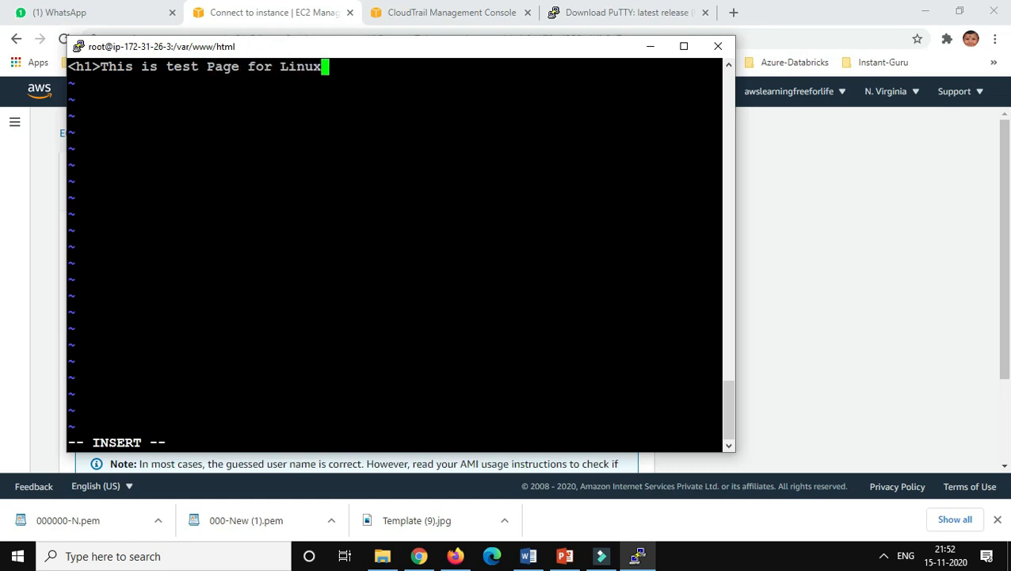
key(BackSpace)
key(BackSpace)
key(BackSpace)
key(BackSpace)
key(BackSpace)
text(AWS Linux )
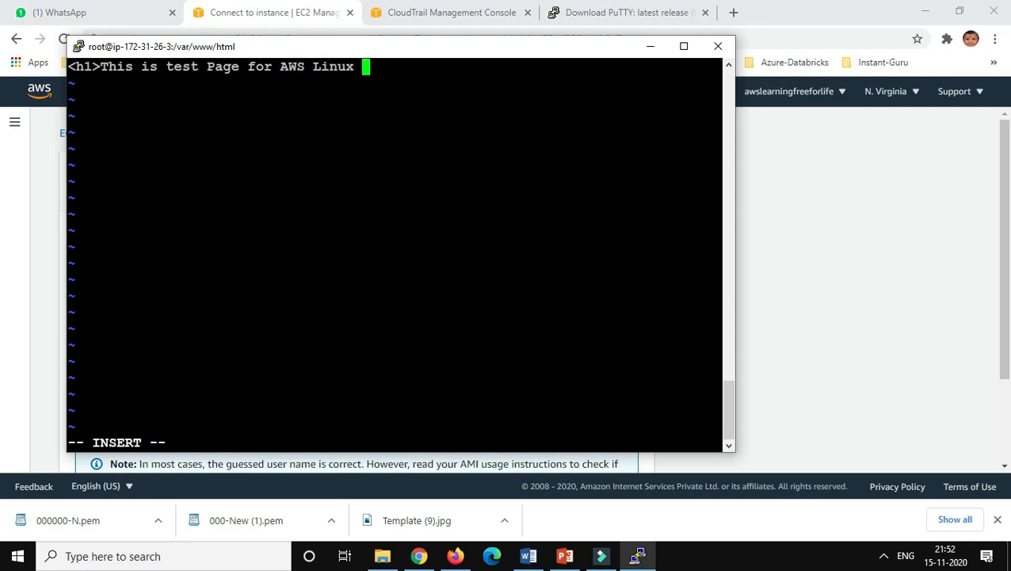
text(EC2 Ex er)
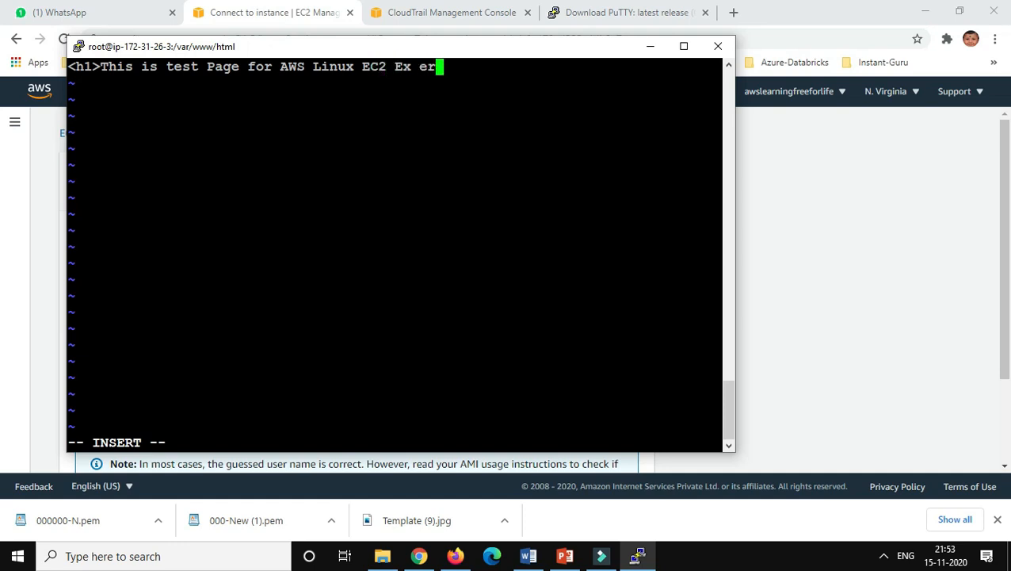
key(BackSpace)
key(BackSpace)
key(BackSpace)
text(cercise</)
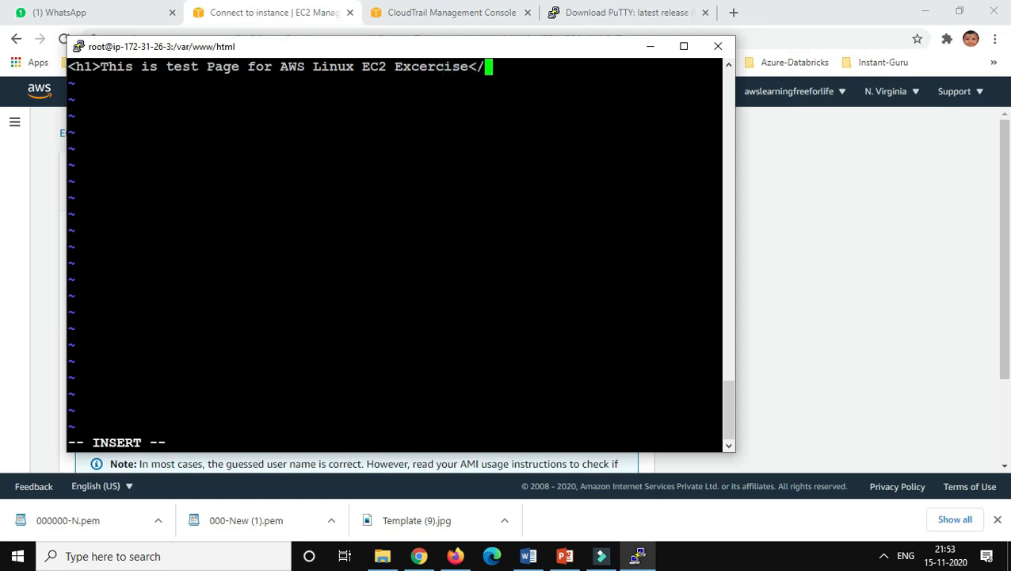
text(h1>)
Save index.html and quit the vi editor.
key(Escape)
text(:wq!)
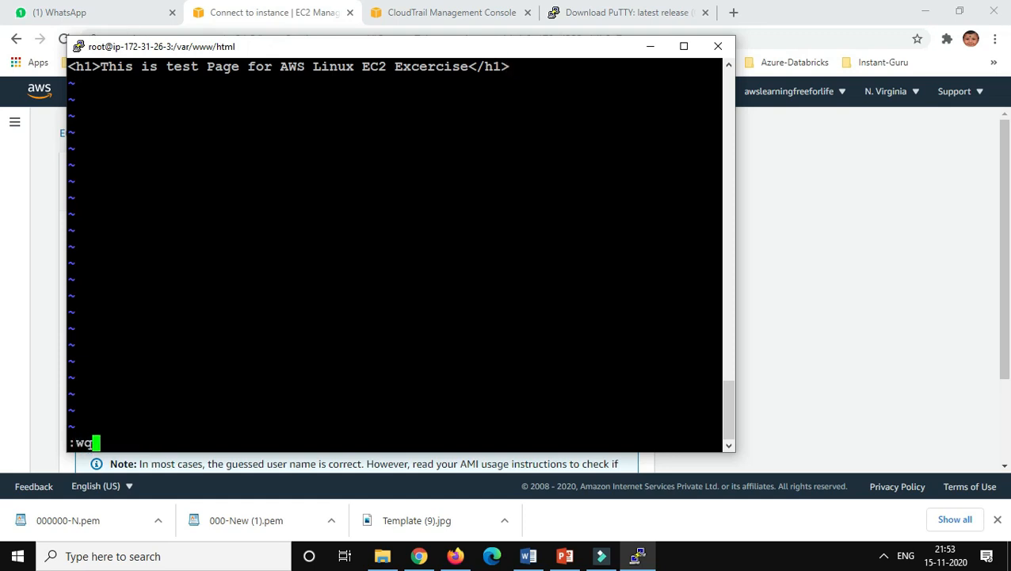
key(Return)
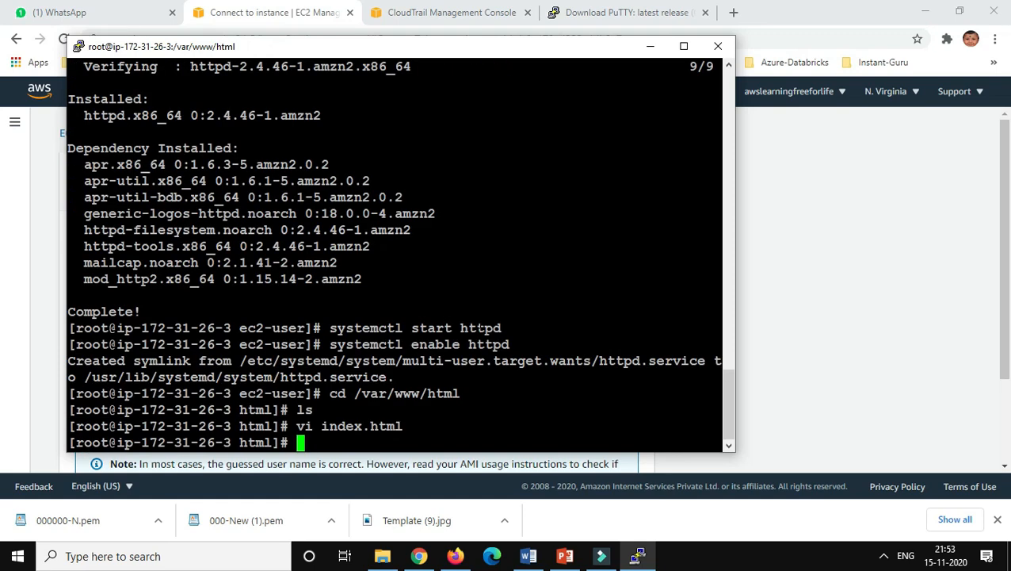
Switch to Chrome and open the instance's public IP address 54.234.190.2 in a new tab to check the web page.
click(851, 291)
click(733, 12)
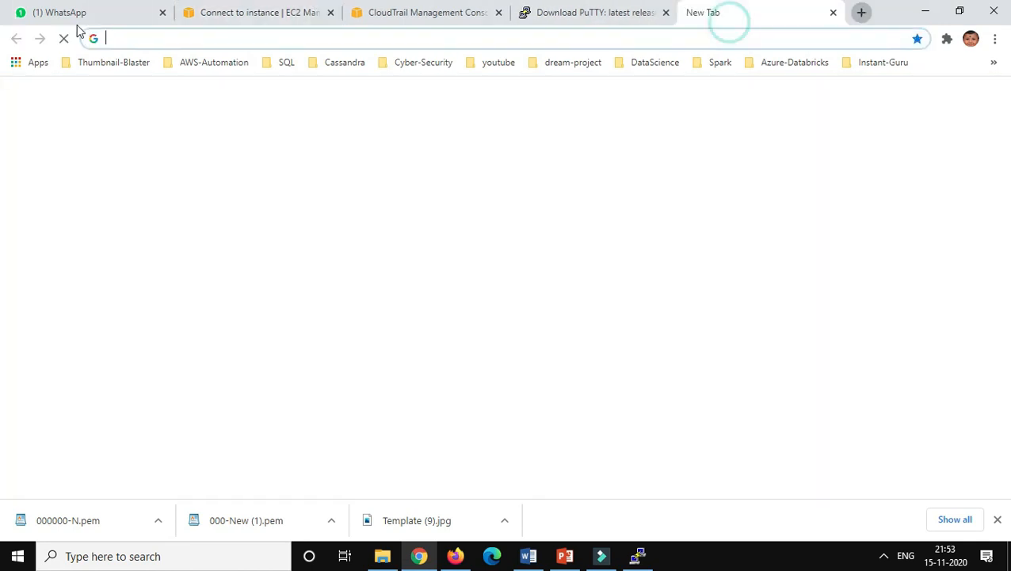
right_click(155, 40)
click(214, 142)
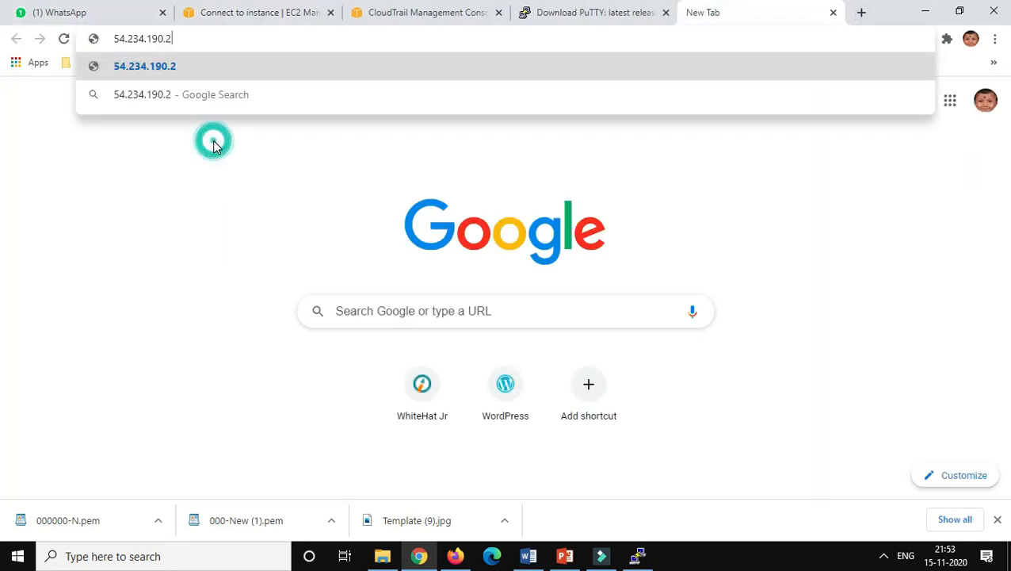
key(Return)
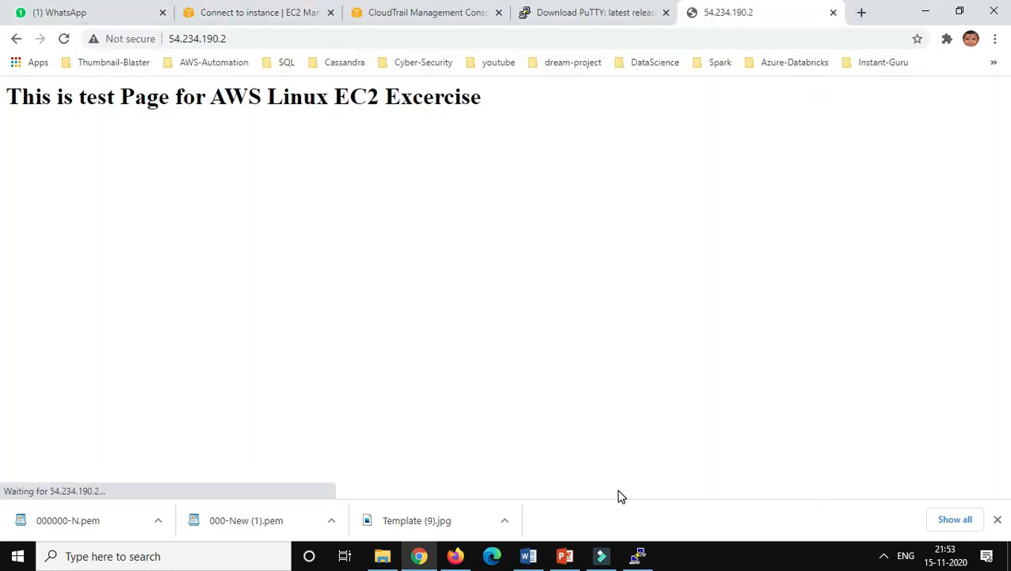